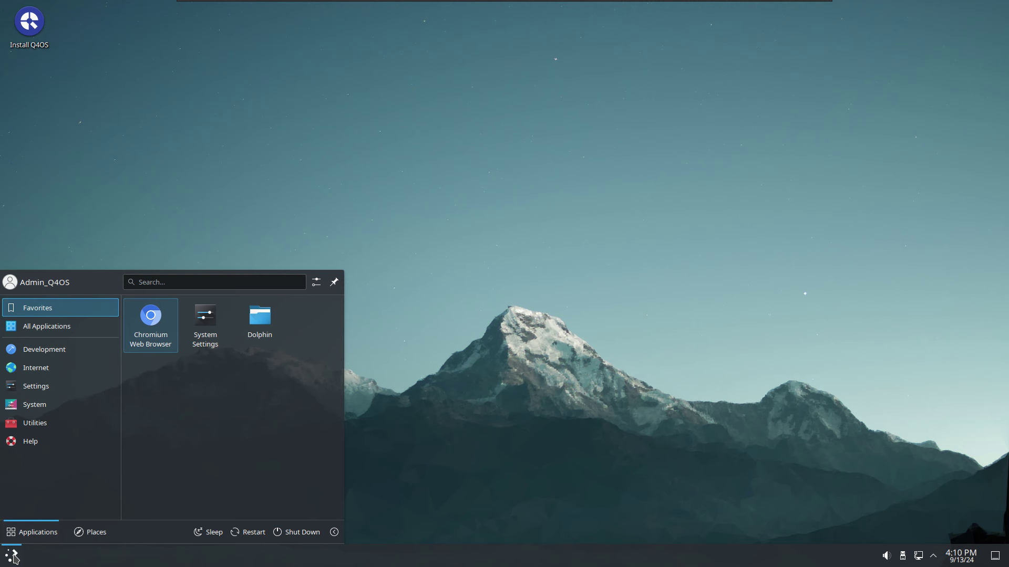
click(380, 284)
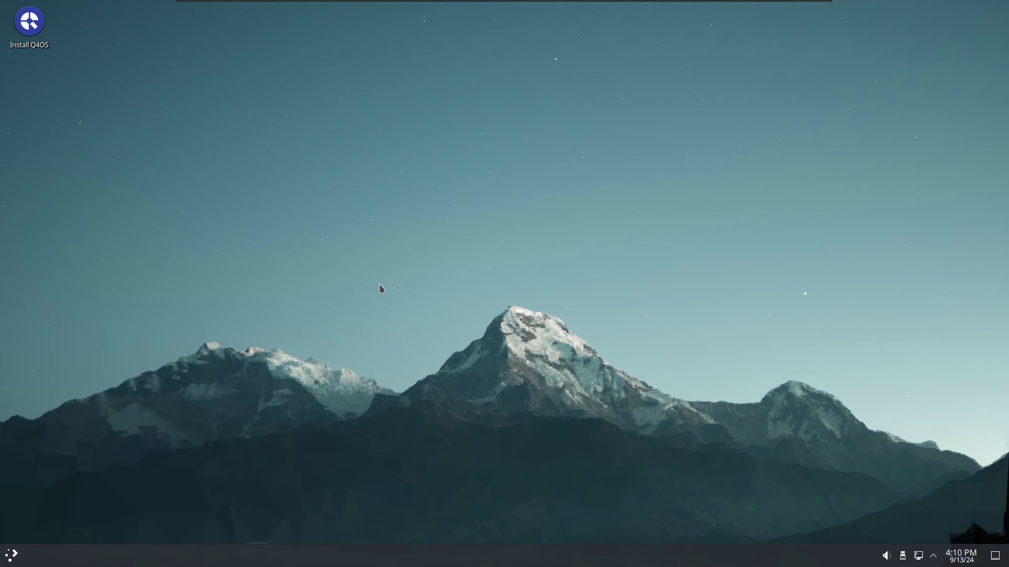
click(12, 556)
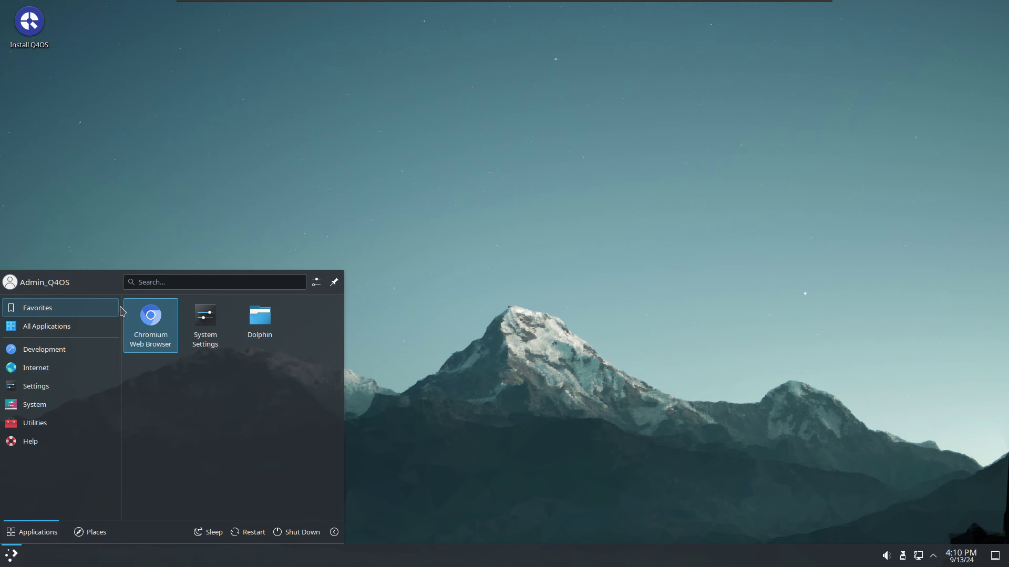
click(225, 200)
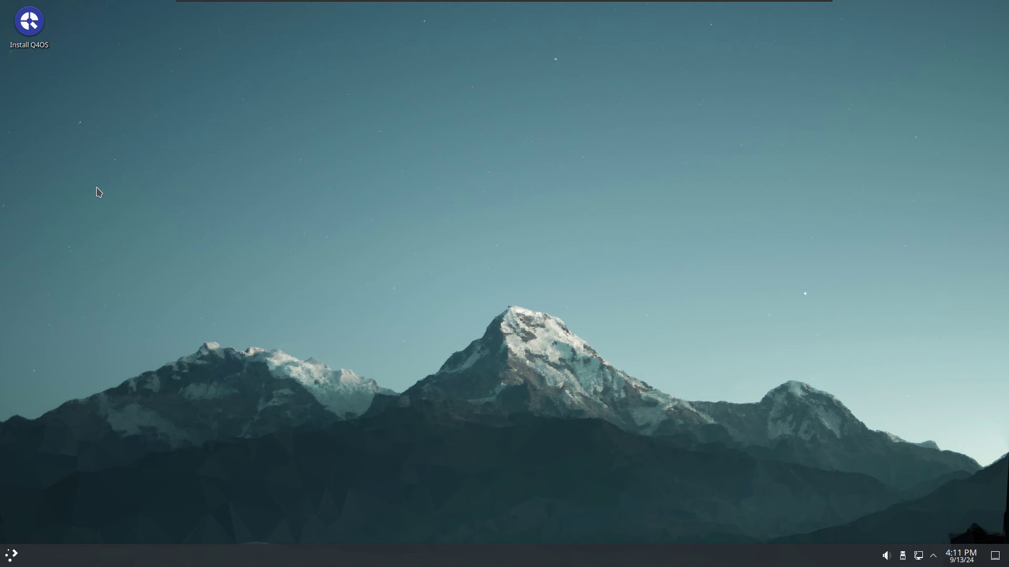
key(XF86MonBrightnessUp)
drag(104, 9, 124, 105)
click(9, 557)
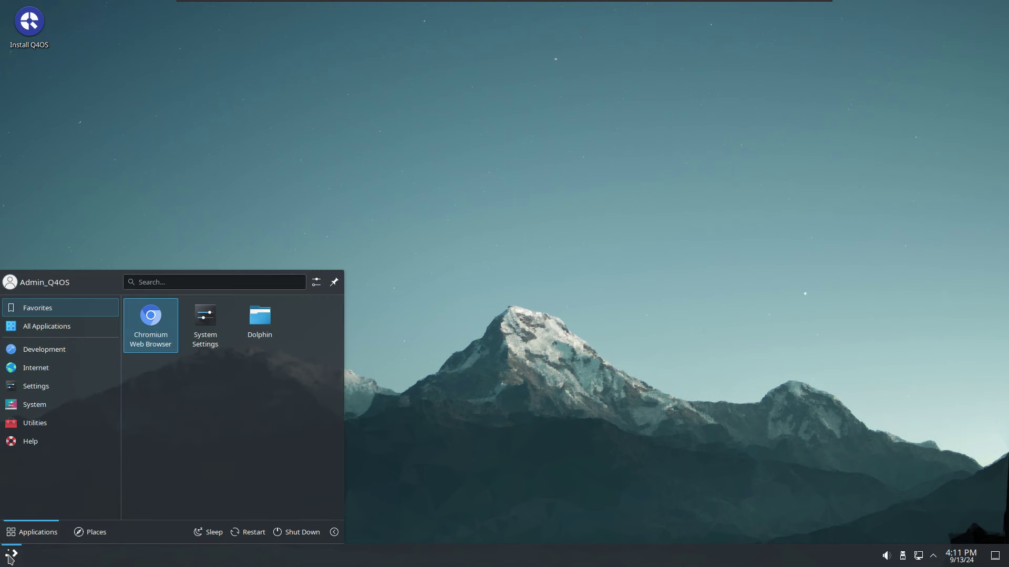
click(10, 558)
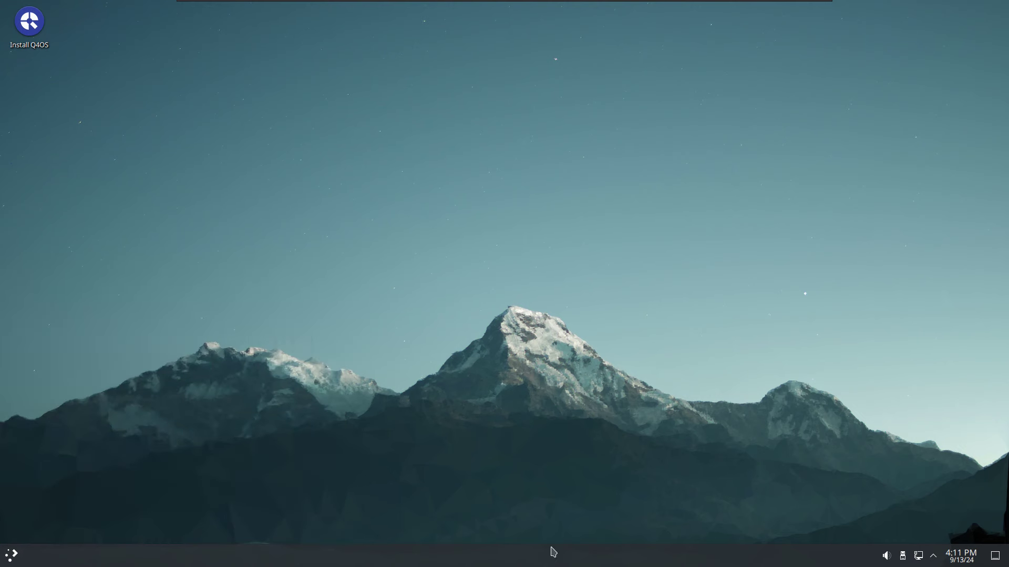
click(998, 560)
click(998, 560)
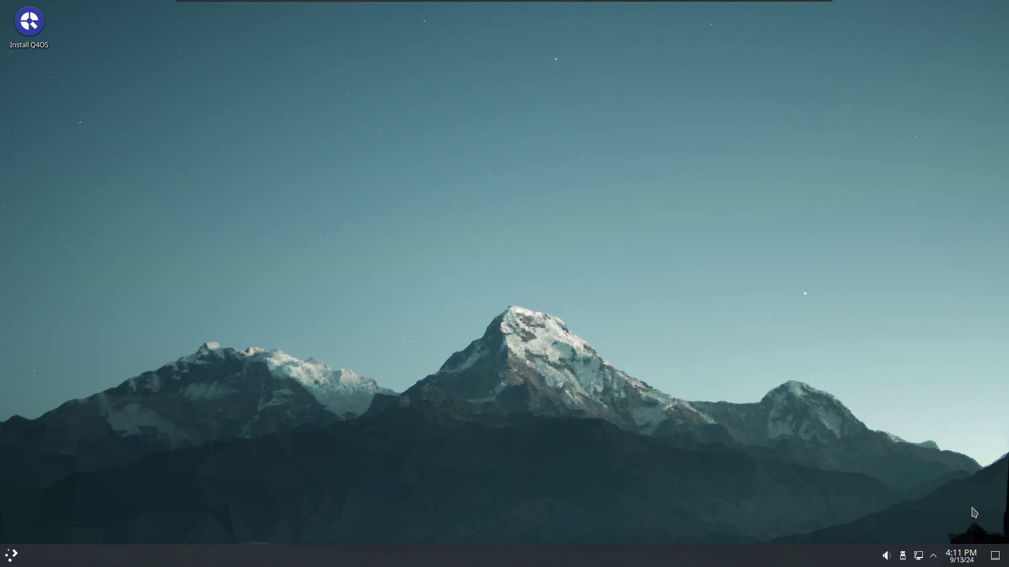
Examine the taskbar's calendar, its hidden status and notification items, and the audio volume devices.
click(963, 552)
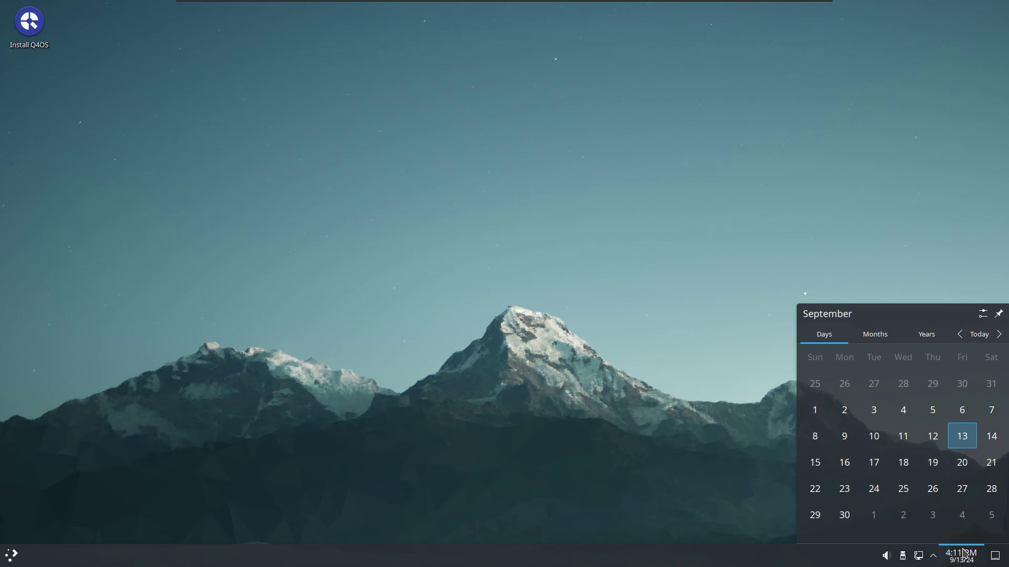
click(963, 553)
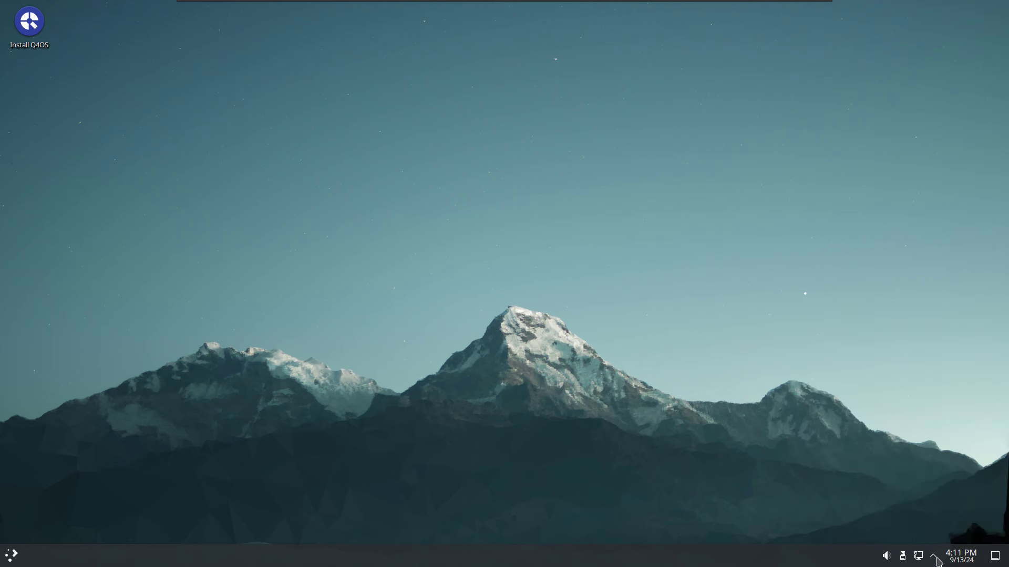
click(936, 559)
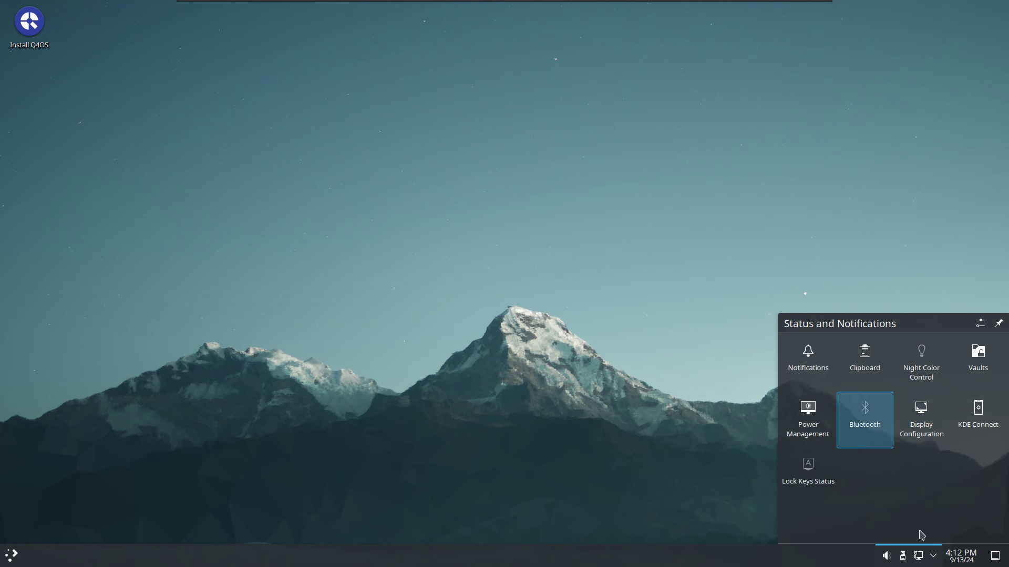
click(935, 557)
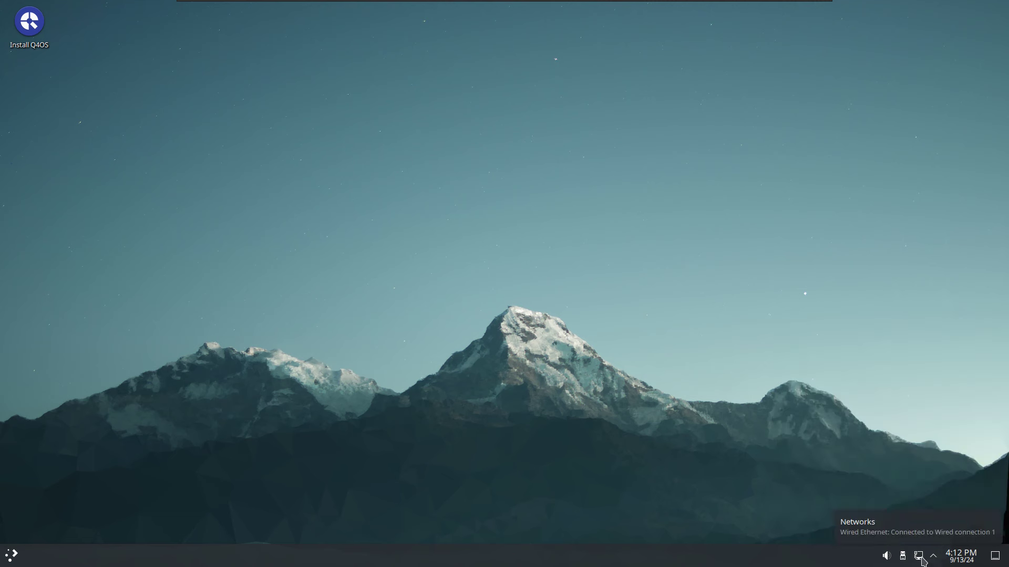
click(887, 556)
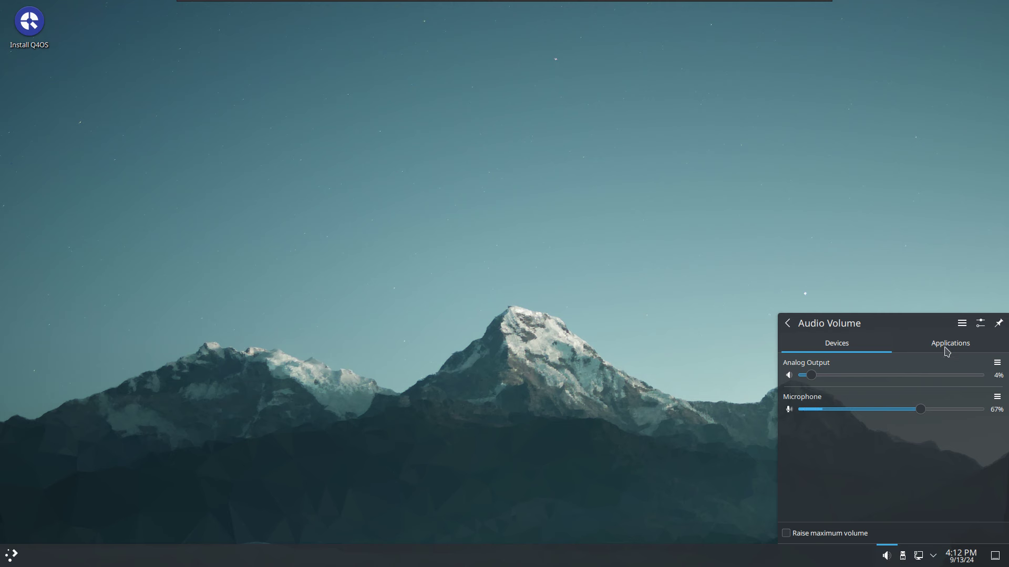
click(689, 370)
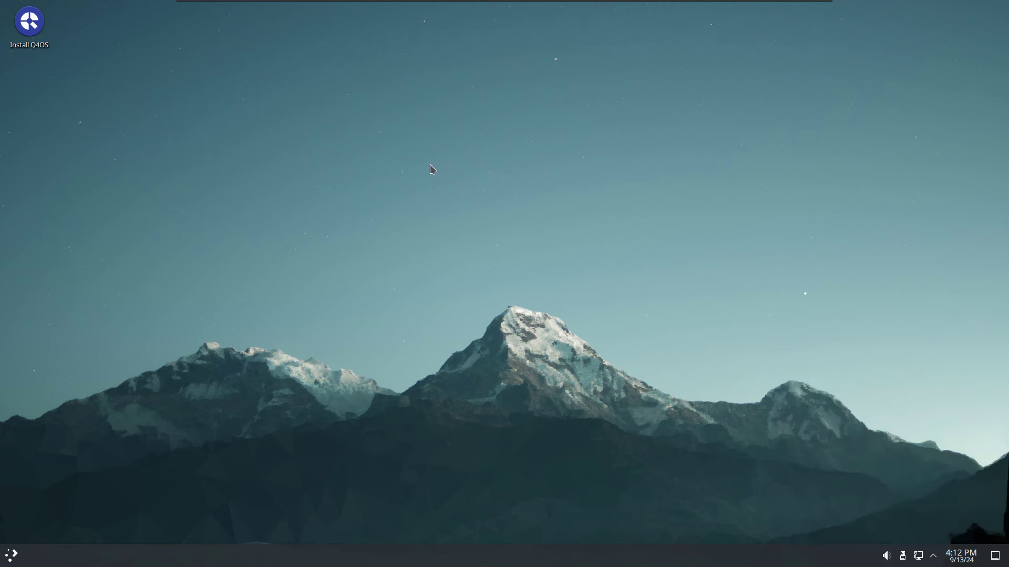
Look through the available wallpapers in the desktop and wallpaper configuration, and close it without changing anything.
right_click(334, 115)
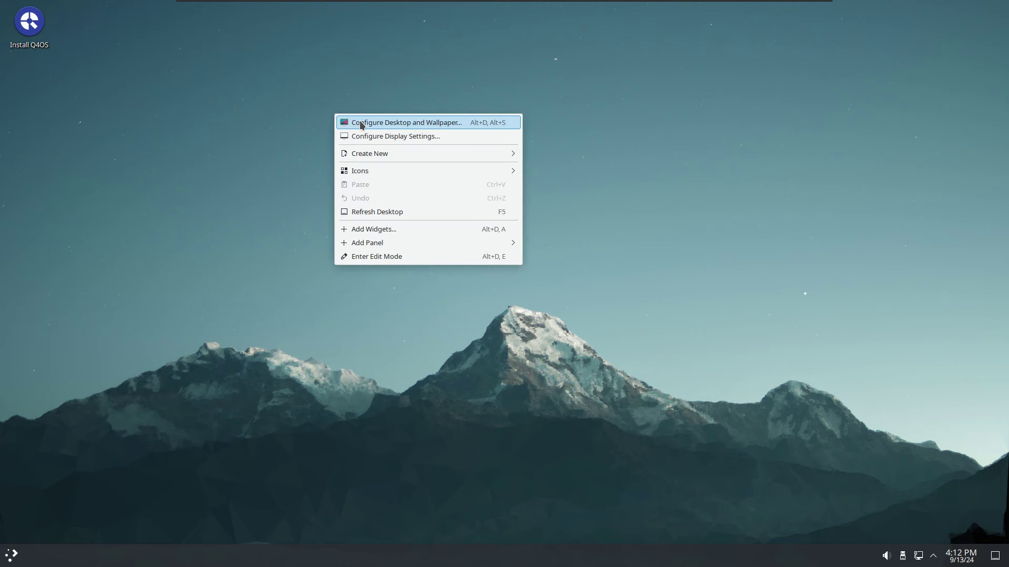
click(360, 123)
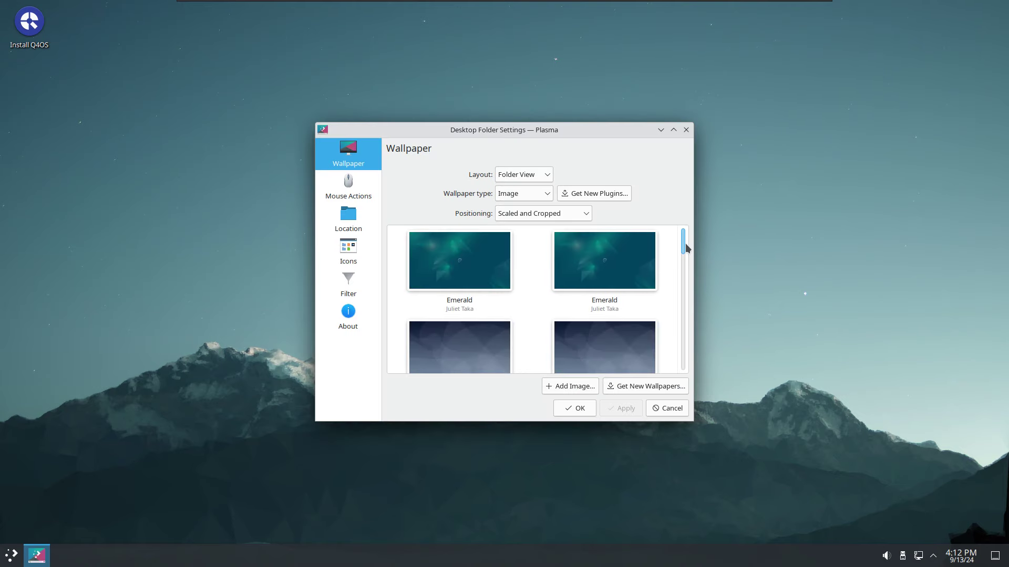
mouse_move(685, 244)
mouse_down()
mouse_move(685, 371)
mouse_move(684, 238)
mouse_up()
click(685, 130)
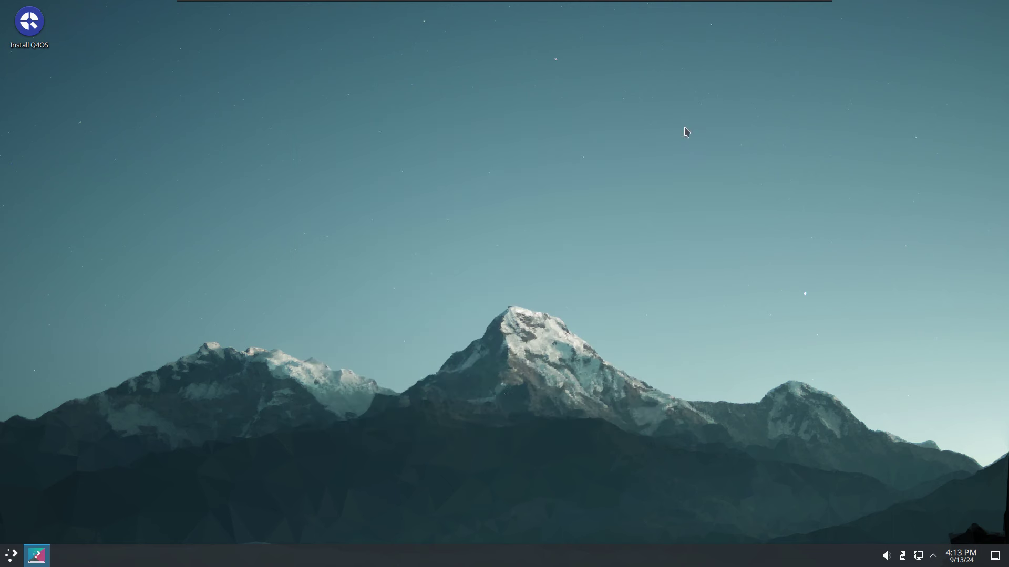
Review the available screen resolutions in the display settings, keep 1920x1080 (16:9), and close the window.
right_click(434, 212)
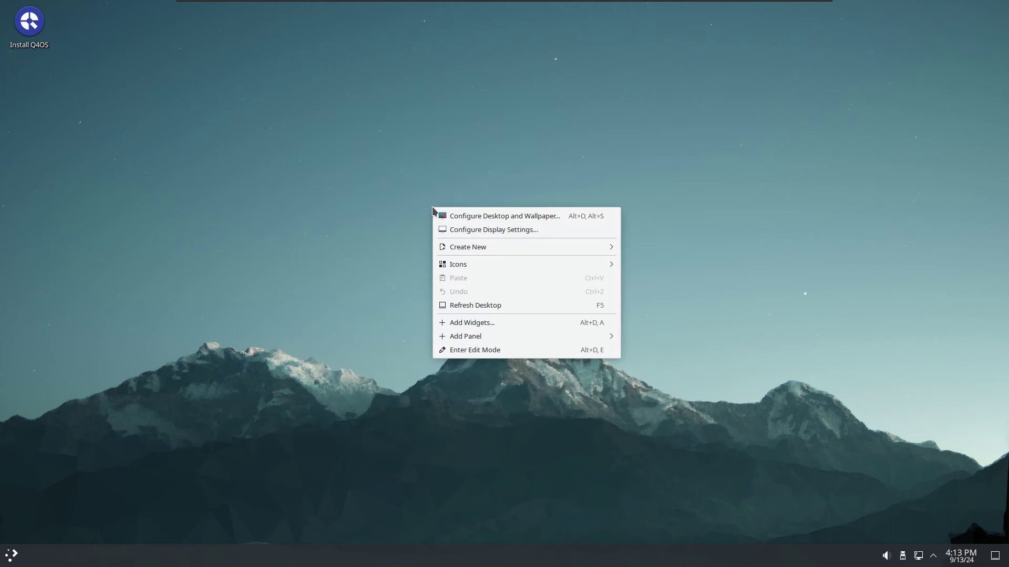
click(455, 231)
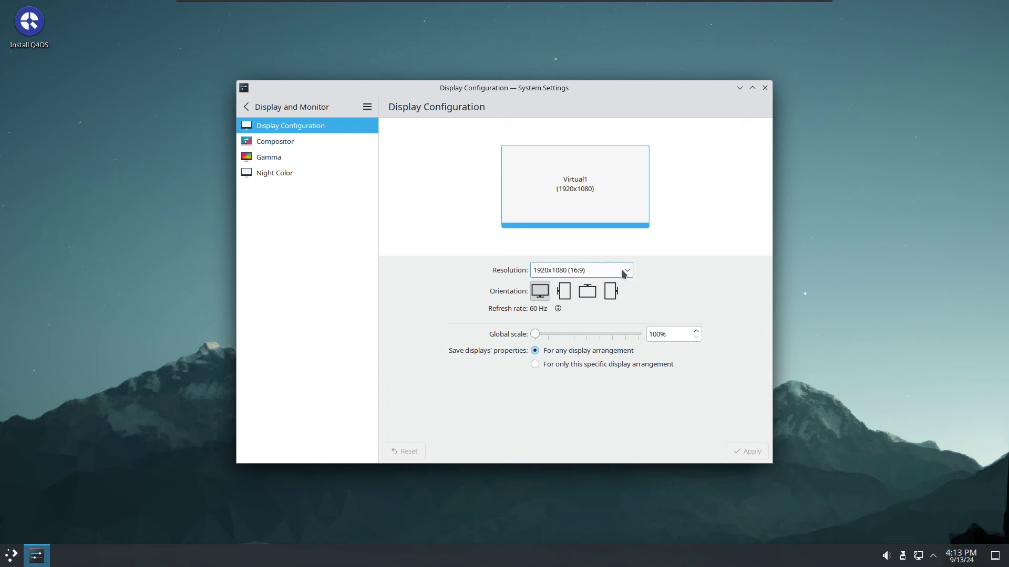
click(621, 270)
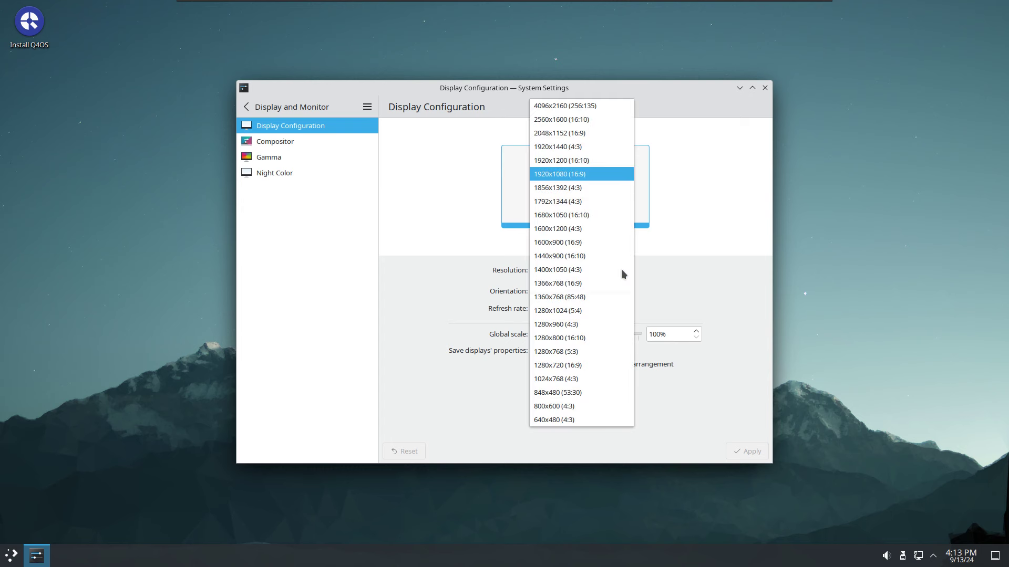
click(553, 173)
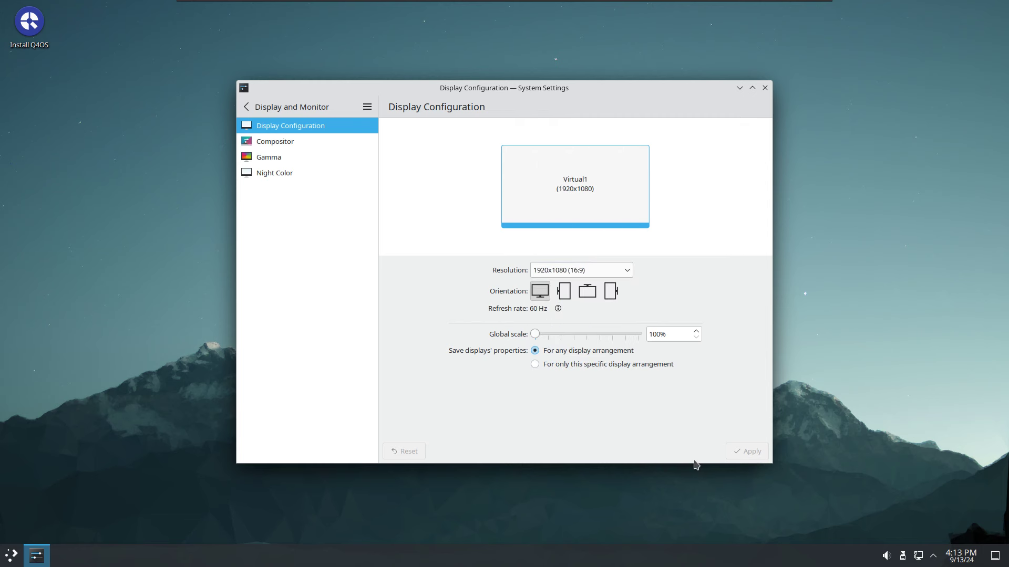
click(765, 87)
right_click(315, 90)
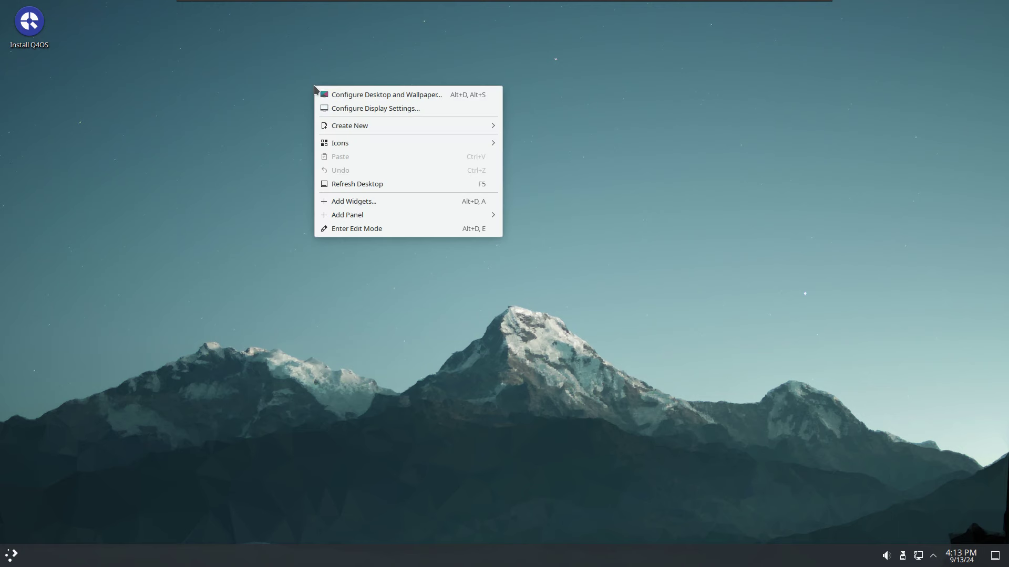
mouse_move(336, 147)
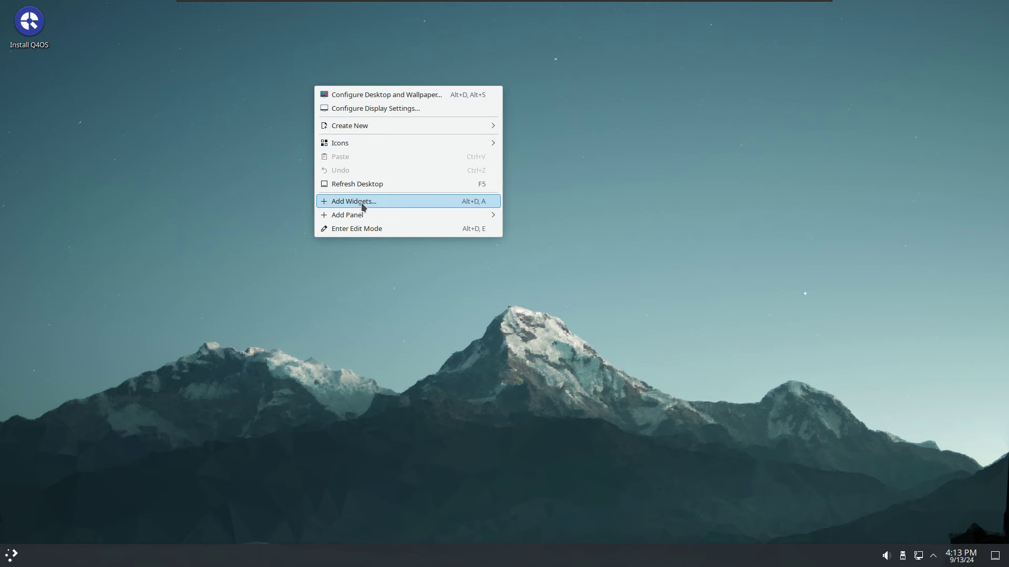
mouse_move(351, 217)
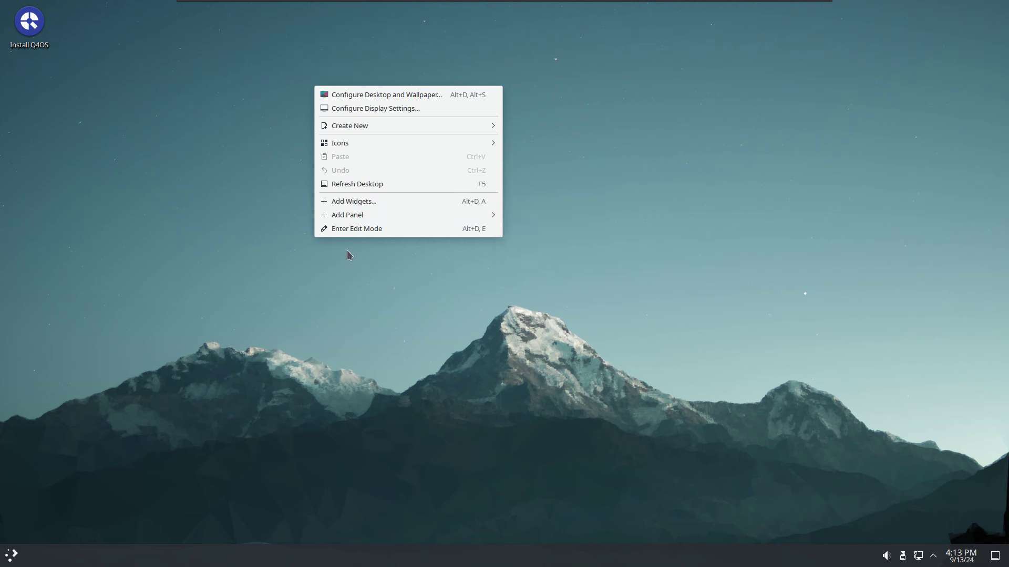
click(339, 291)
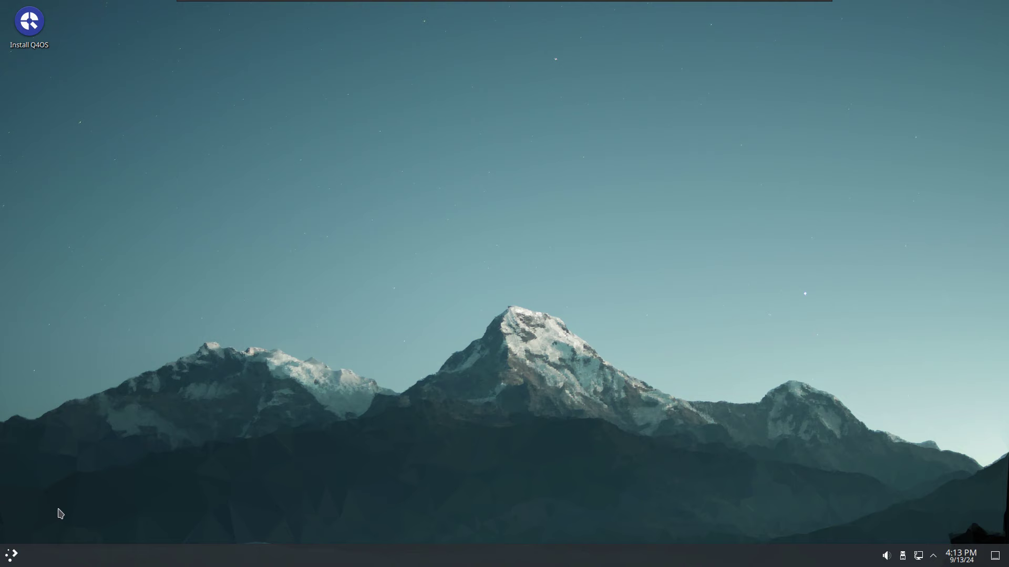
Browse the application launcher's All Applications, Development, Internet and Settings categories.
click(11, 555)
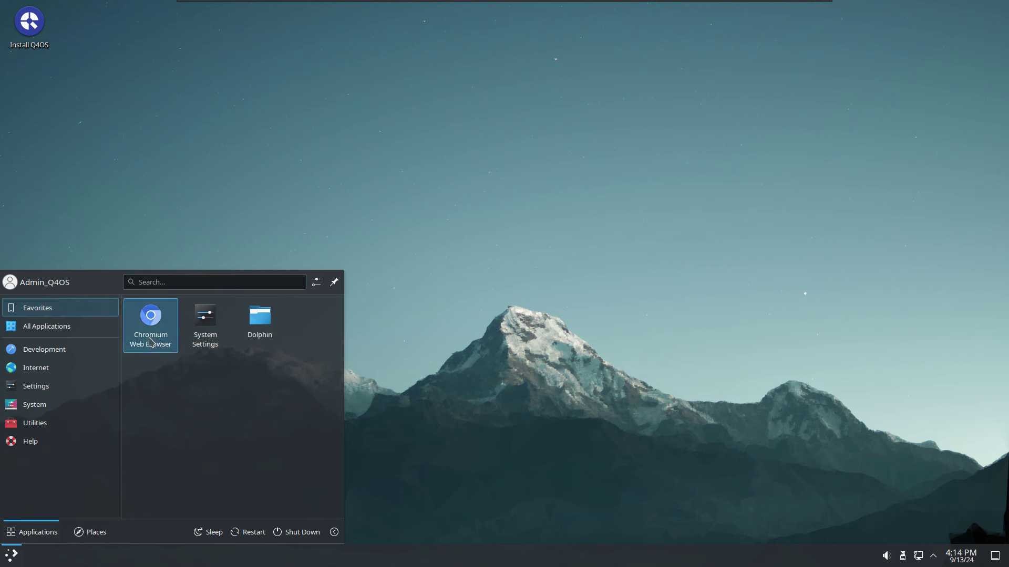
mouse_move(63, 330)
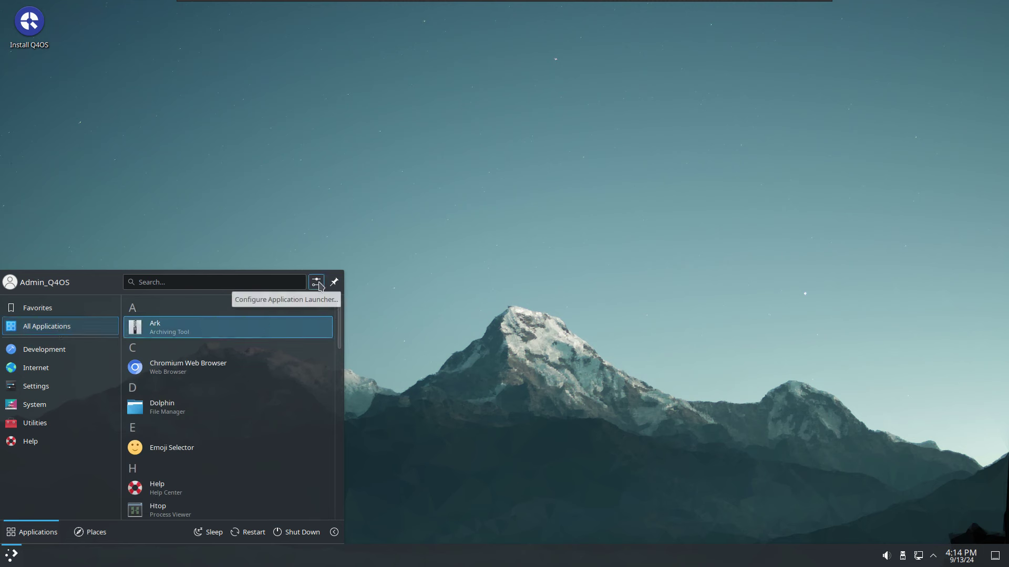
mouse_move(339, 319)
mouse_down()
mouse_move(342, 399)
mouse_move(326, 428)
mouse_move(330, 305)
mouse_up()
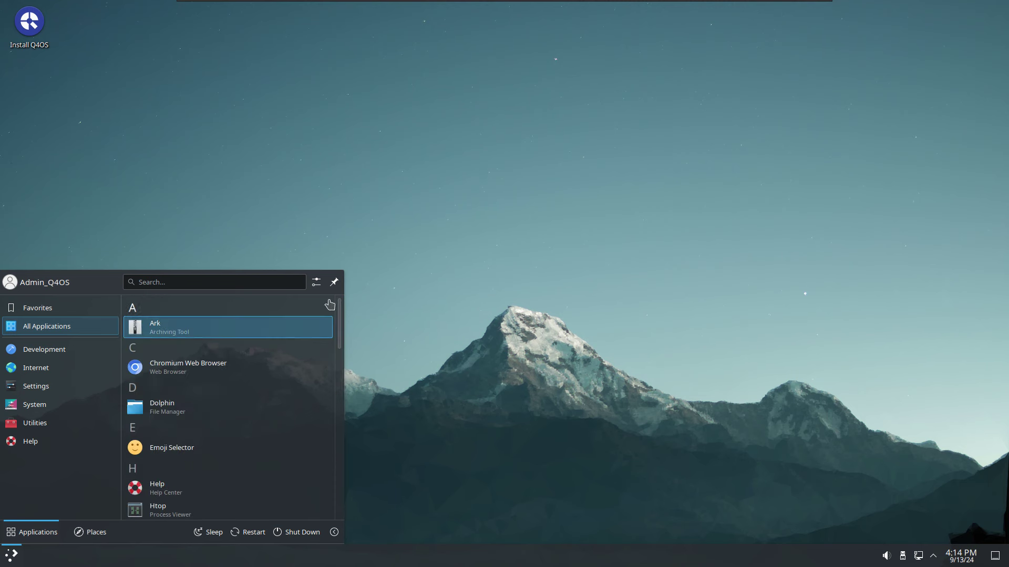
click(45, 353)
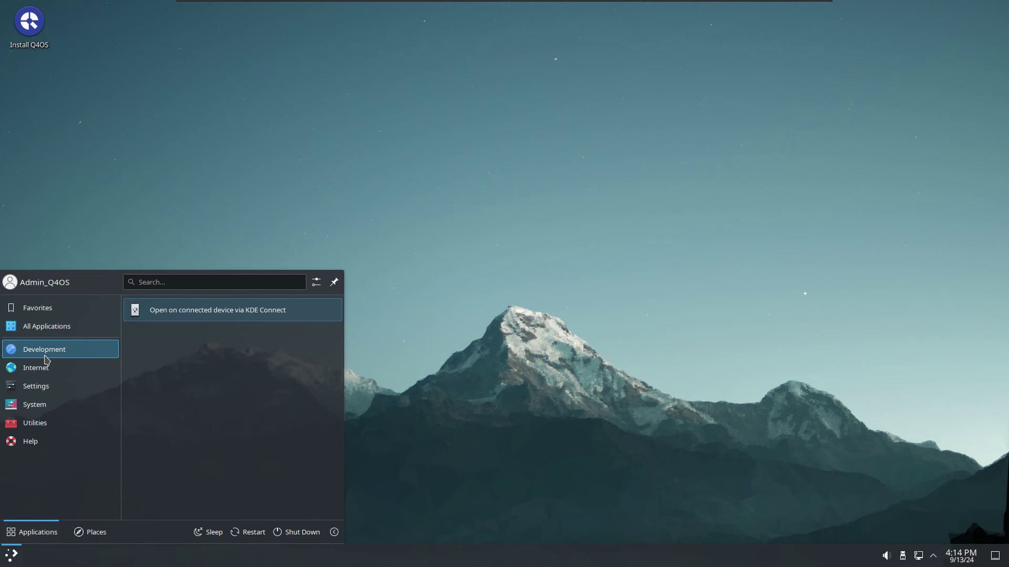
mouse_move(44, 371)
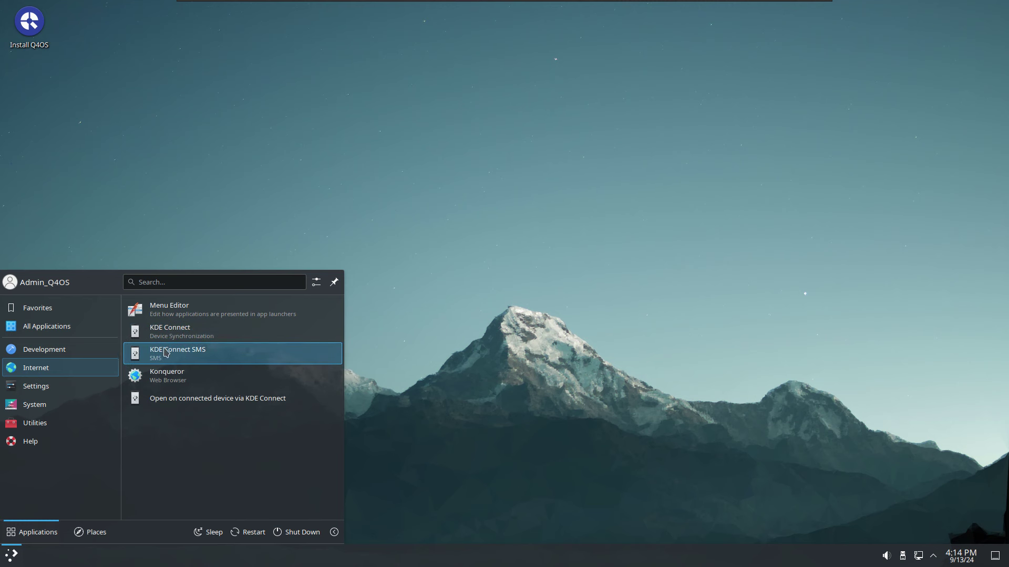
mouse_move(44, 391)
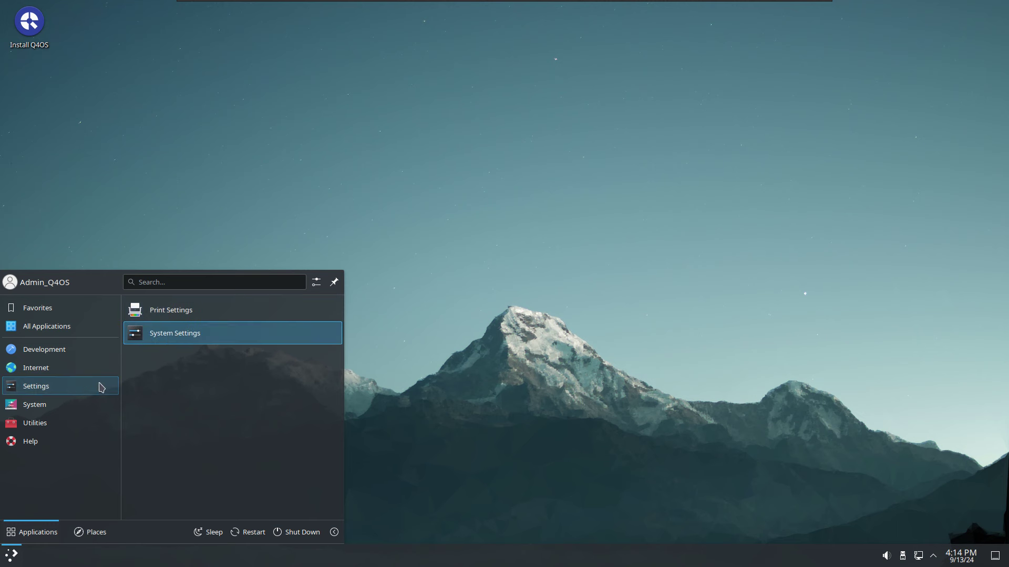
Open System Settings, look through its list of categories and view the Printers page.
click(180, 338)
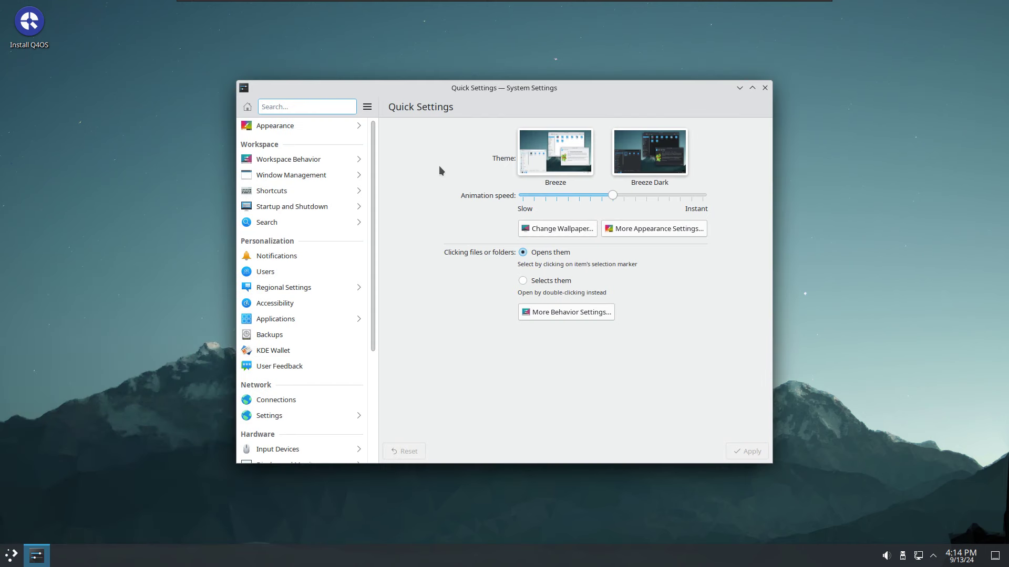
drag(370, 271, 376, 409)
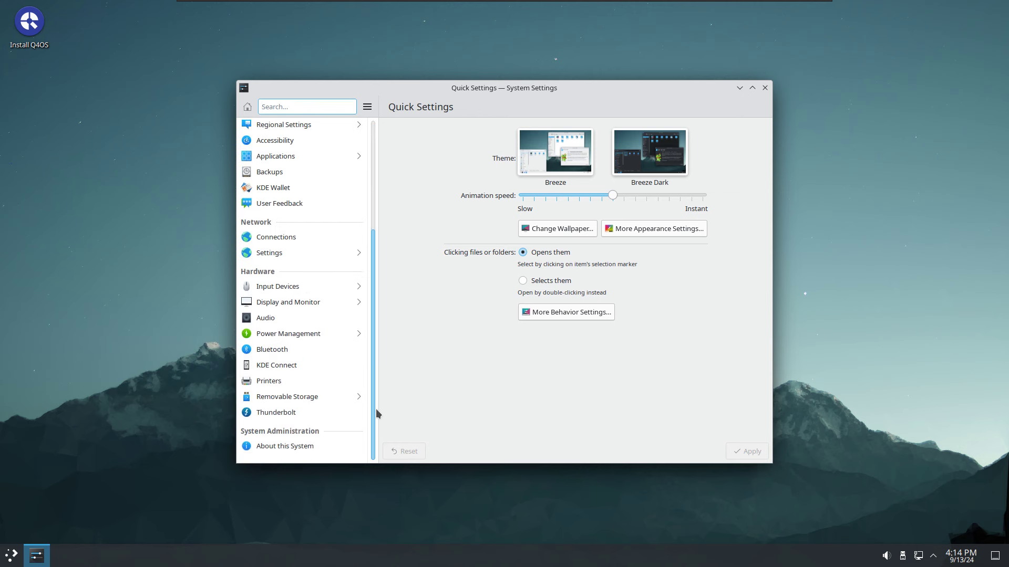
click(270, 381)
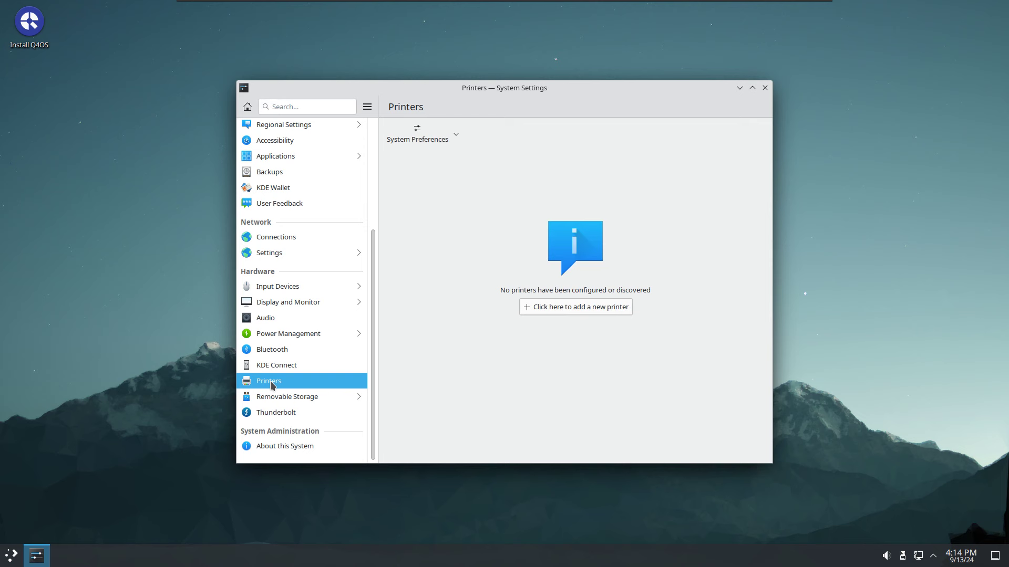
drag(375, 274, 368, 153)
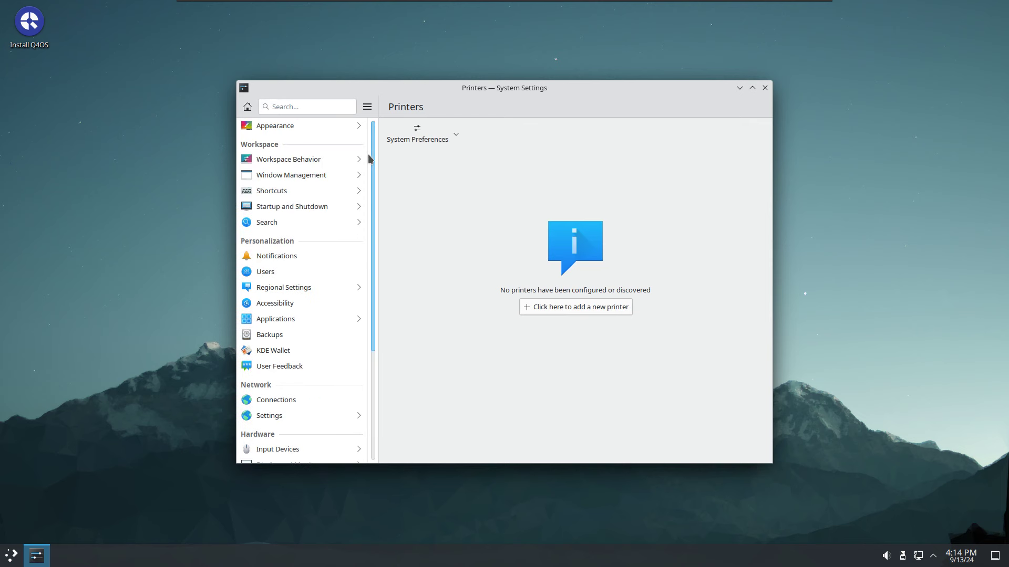
View the Appearance pages for Global Theme, Application Style, Plasma Style, Colors and Window Decorations.
click(276, 125)
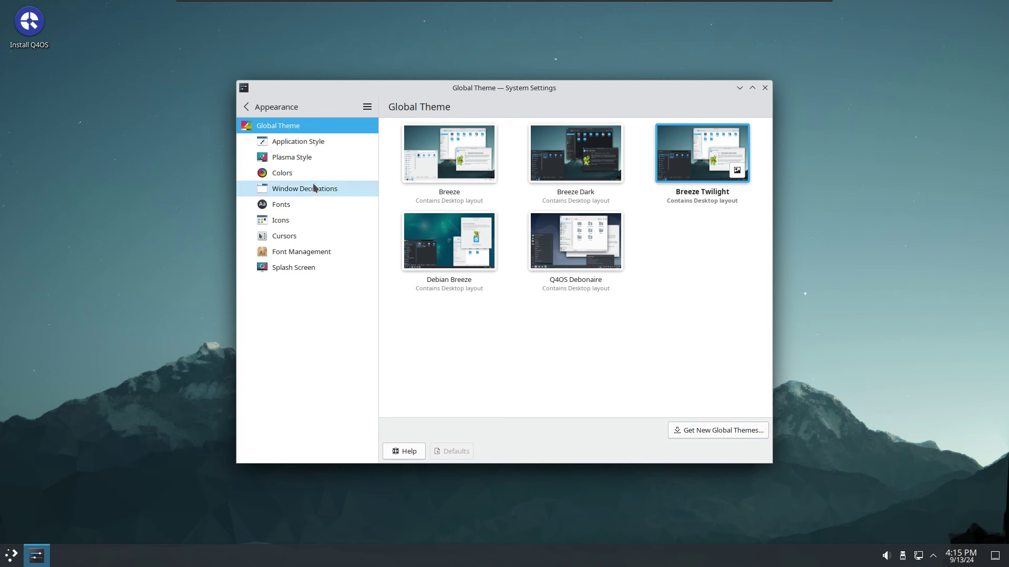
click(308, 143)
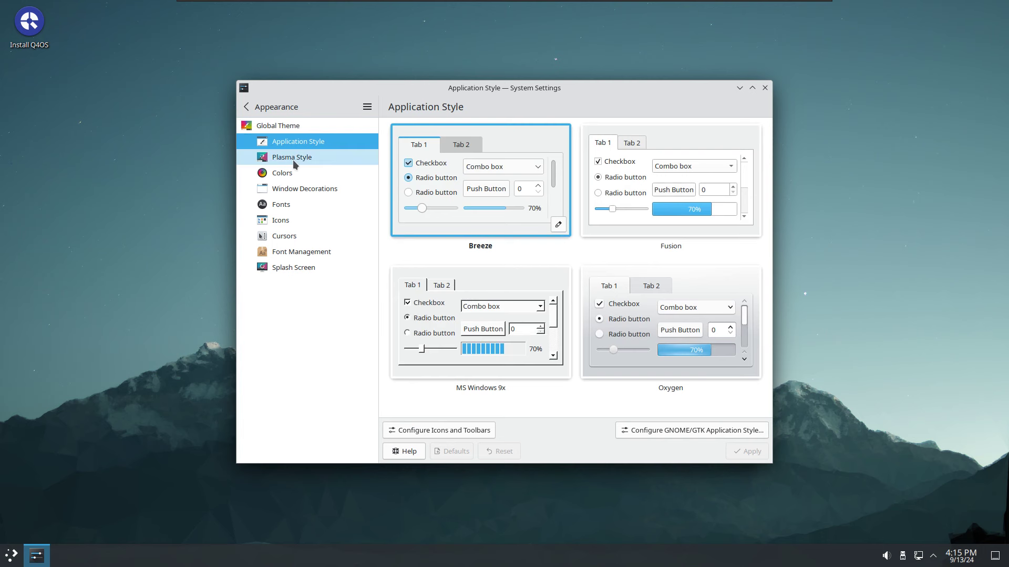
click(292, 158)
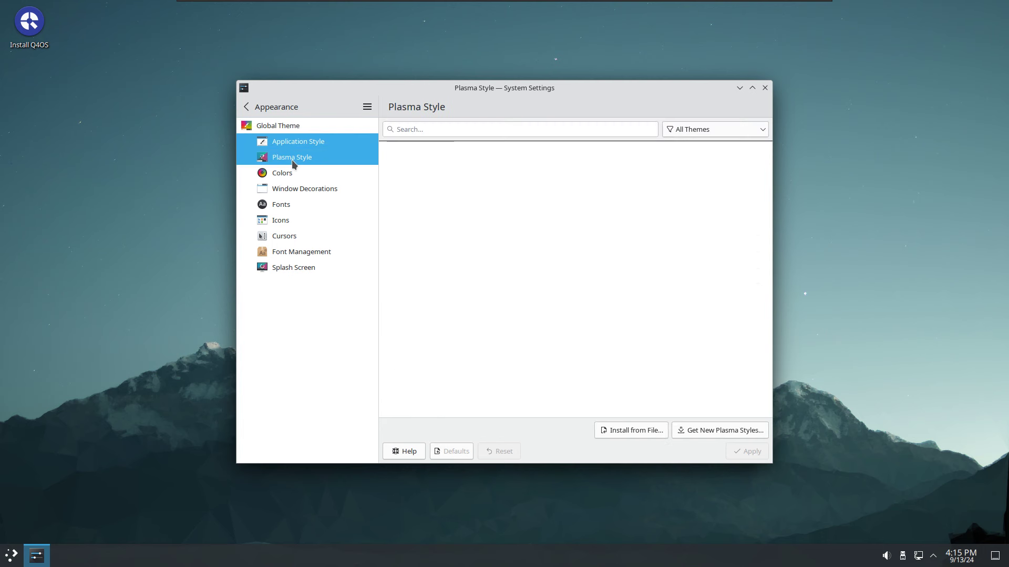
click(293, 175)
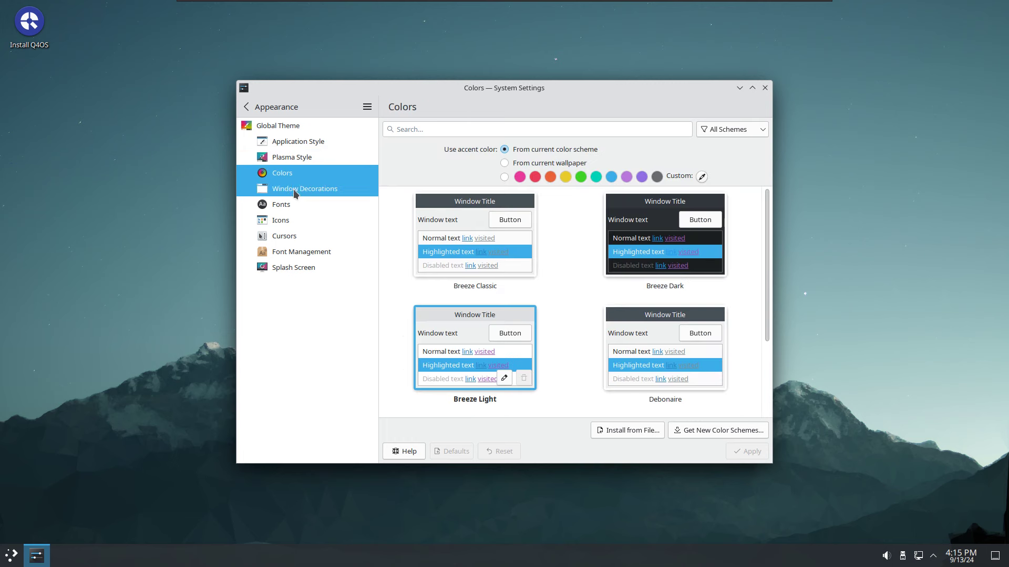
click(293, 190)
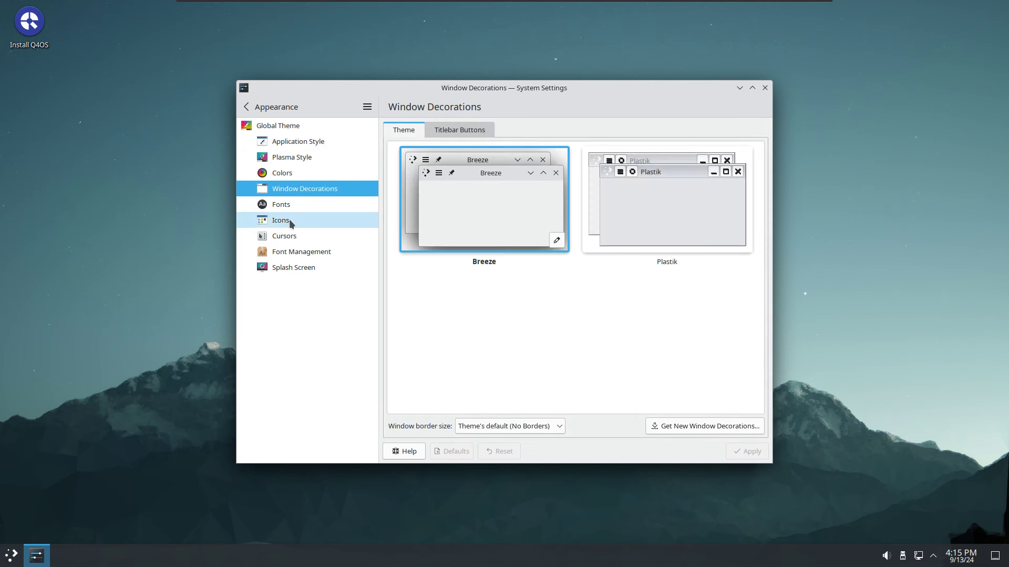
Return to the main settings list, review the About this System page, and close System Settings.
click(262, 107)
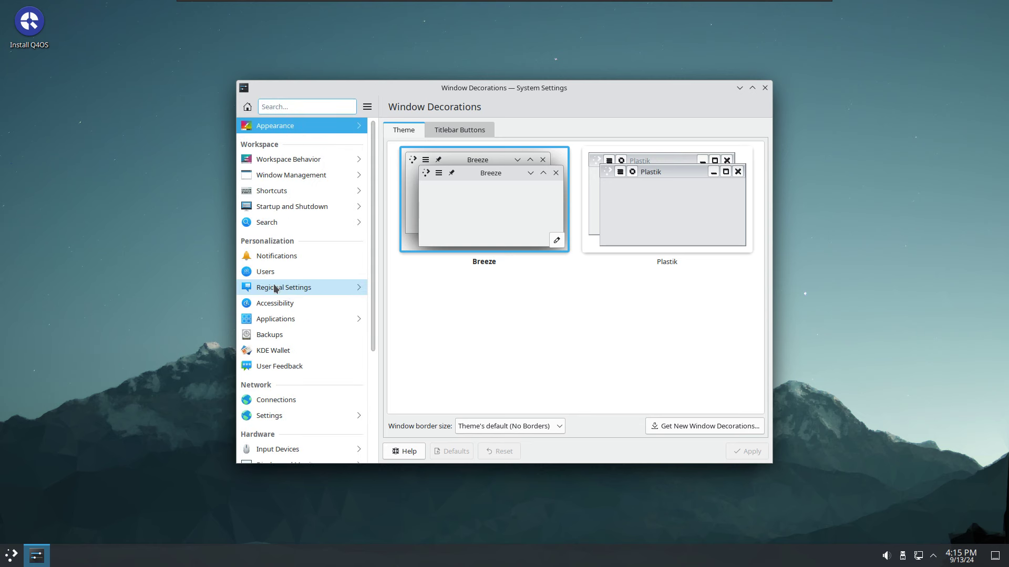
drag(374, 210, 380, 349)
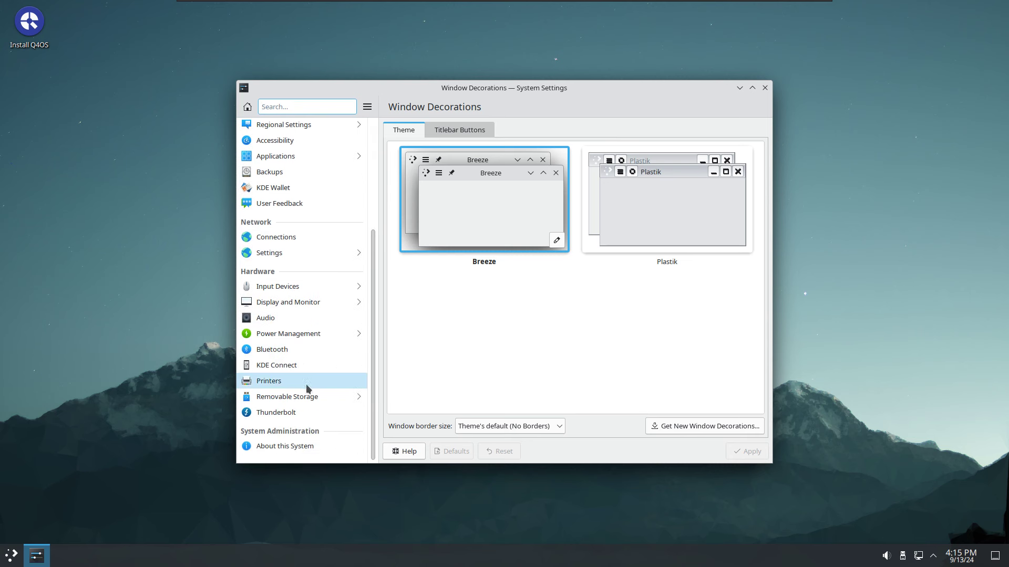
click(304, 444)
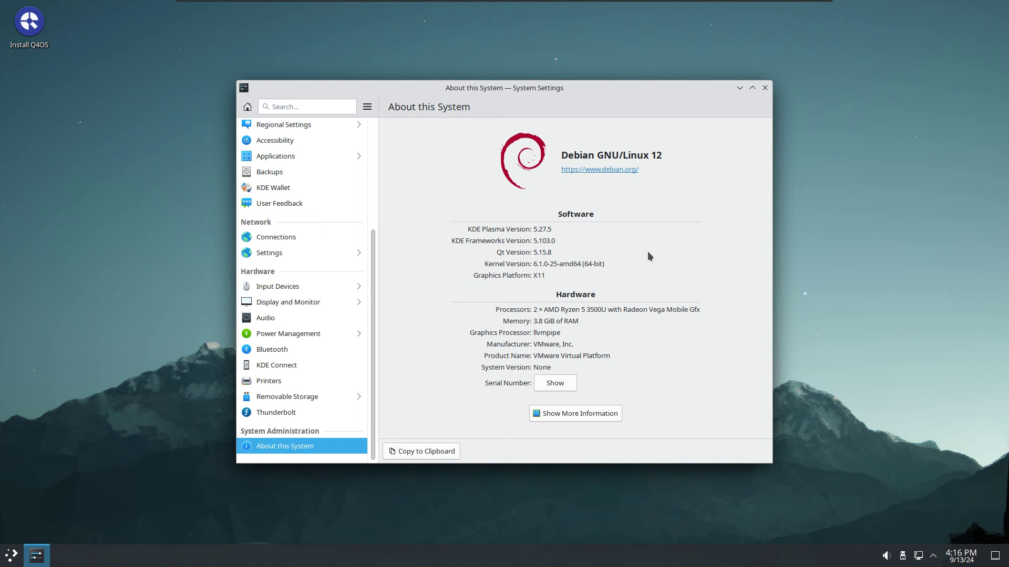
click(765, 88)
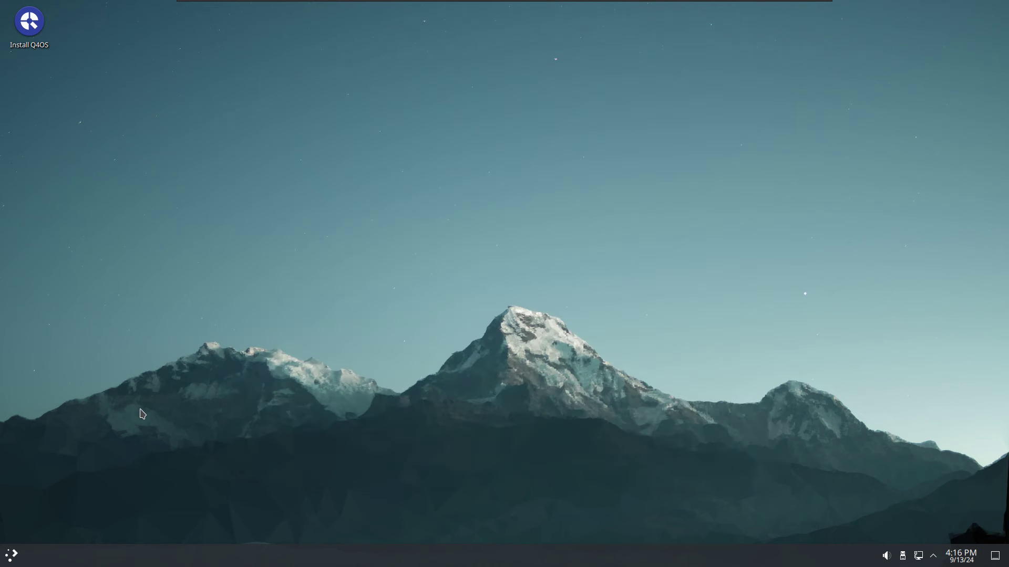
Open the Konsole terminal from the System category and write the command sudo apt upgrade without running it.
click(12, 556)
mouse_move(38, 424)
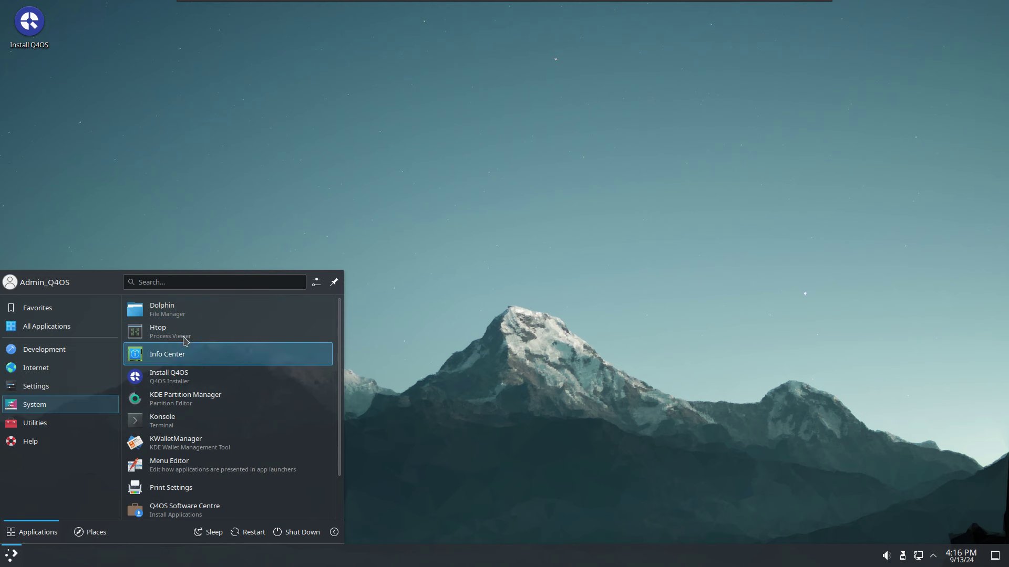
click(186, 419)
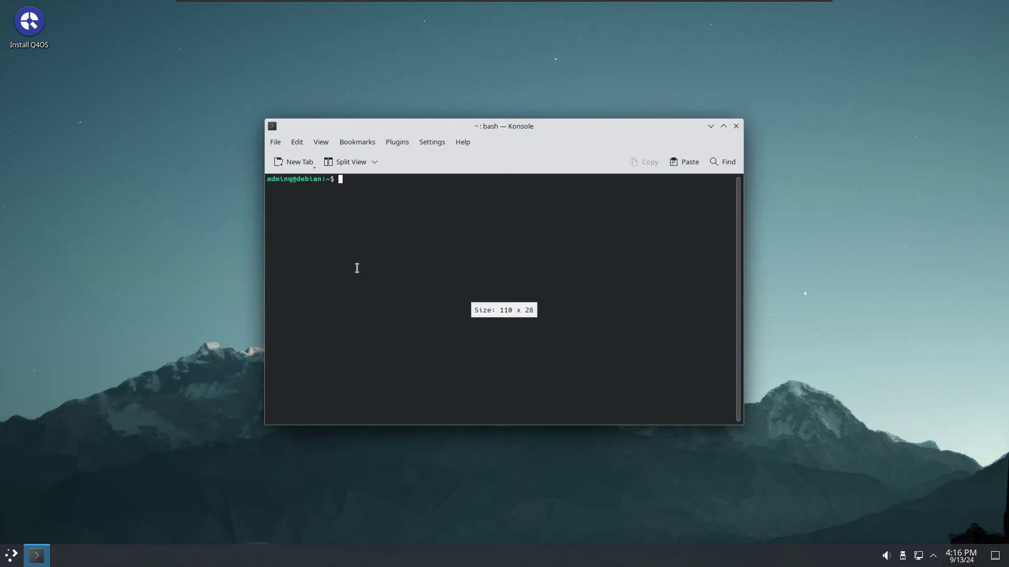
text(su)
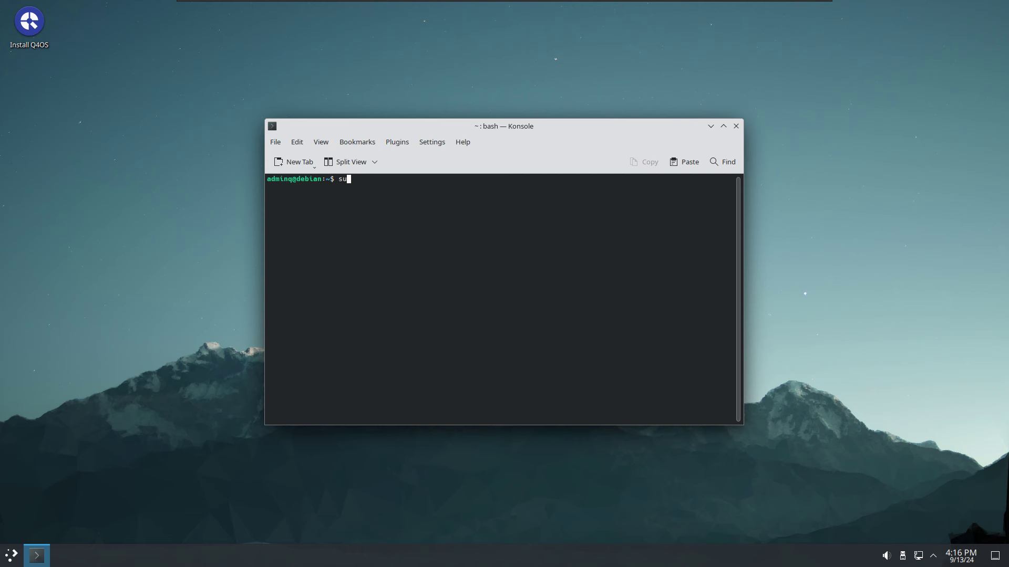
text(do apt upda)
key(BackSpace)
text(grade)
Erase the unexecuted command from the prompt and close Konsole.
key(BackSpace)
key(BackSpace)
key(BackSpace)
key(BackSpace)
key(BackSpace)
key(BackSpace)
key(BackSpace)
key(BackSpace)
key(BackSpace)
key(BackSpace)
key(BackSpace)
key(BackSpace)
key(BackSpace)
key(BackSpace)
key(BackSpace)
key(BackSpace)
key(BackSpace)
click(734, 127)
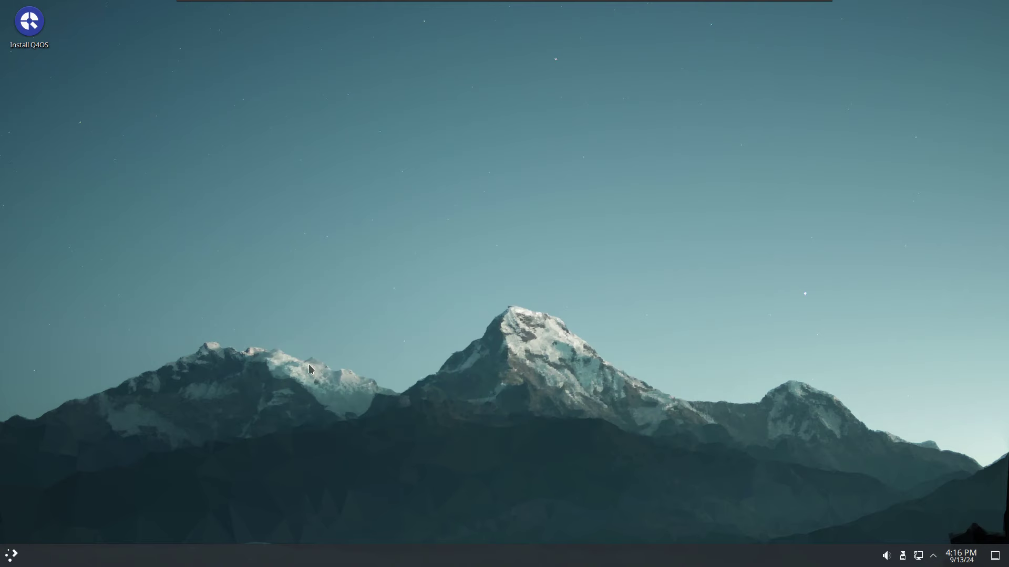
Browse the launcher's System and Utilities categories, open System Monitor to examine its Overview page, and close it.
click(10, 555)
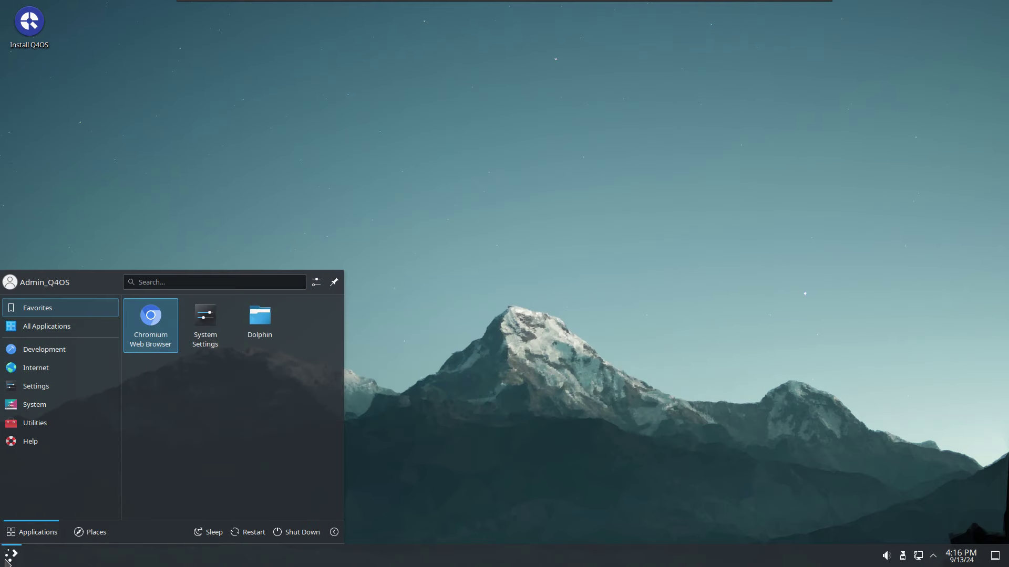
mouse_move(42, 408)
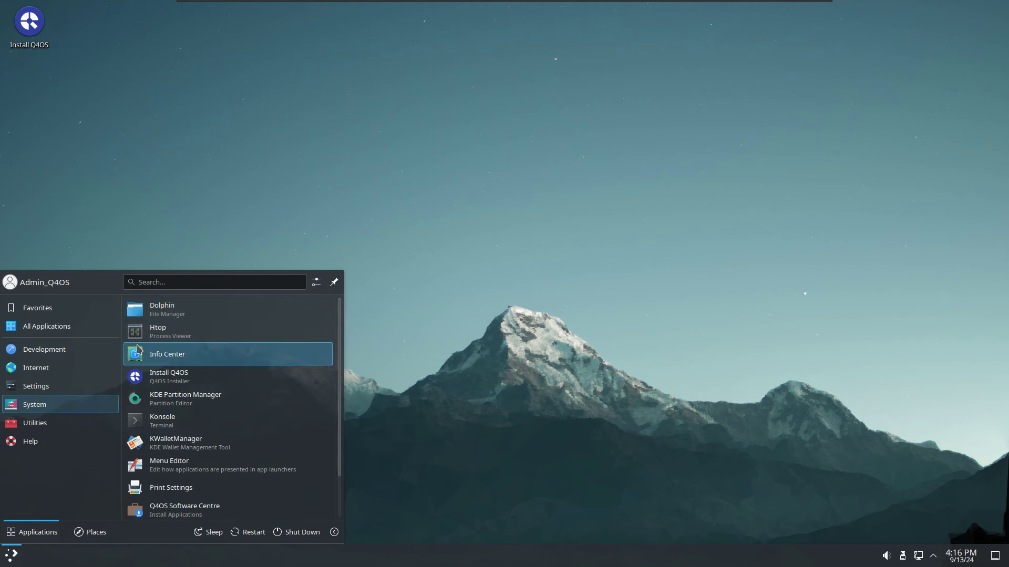
mouse_move(68, 327)
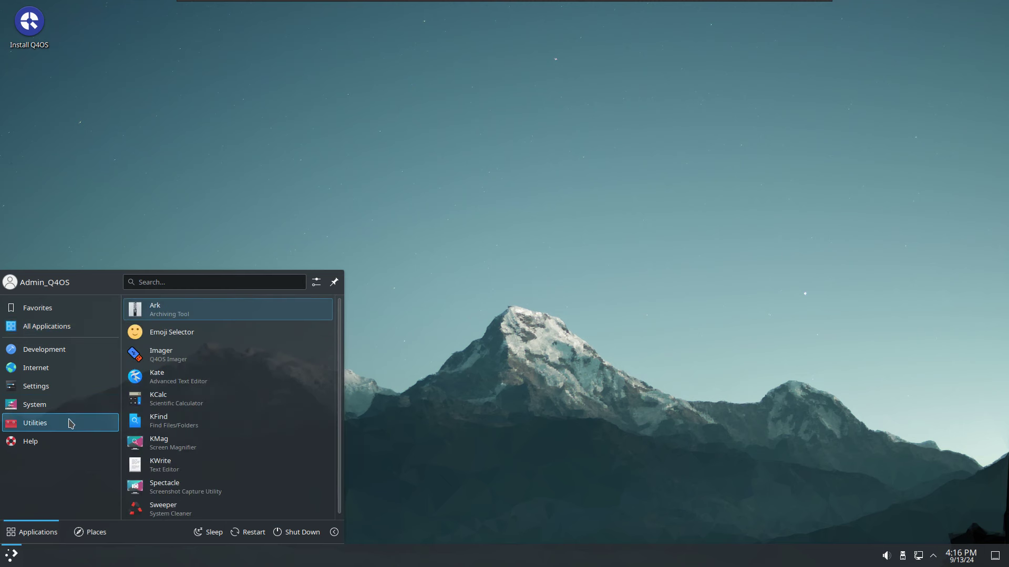
mouse_move(43, 439)
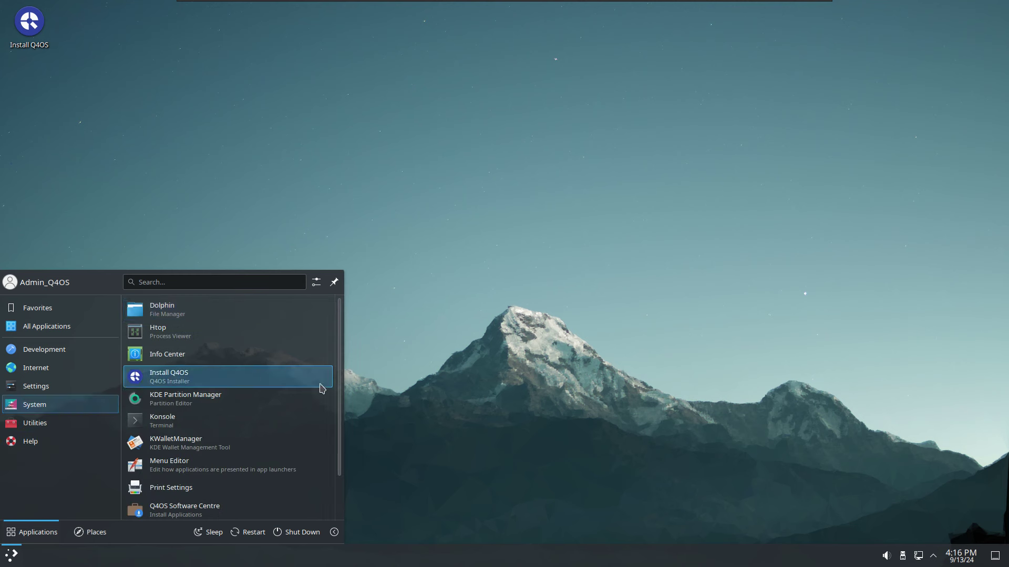
drag(340, 389, 342, 465)
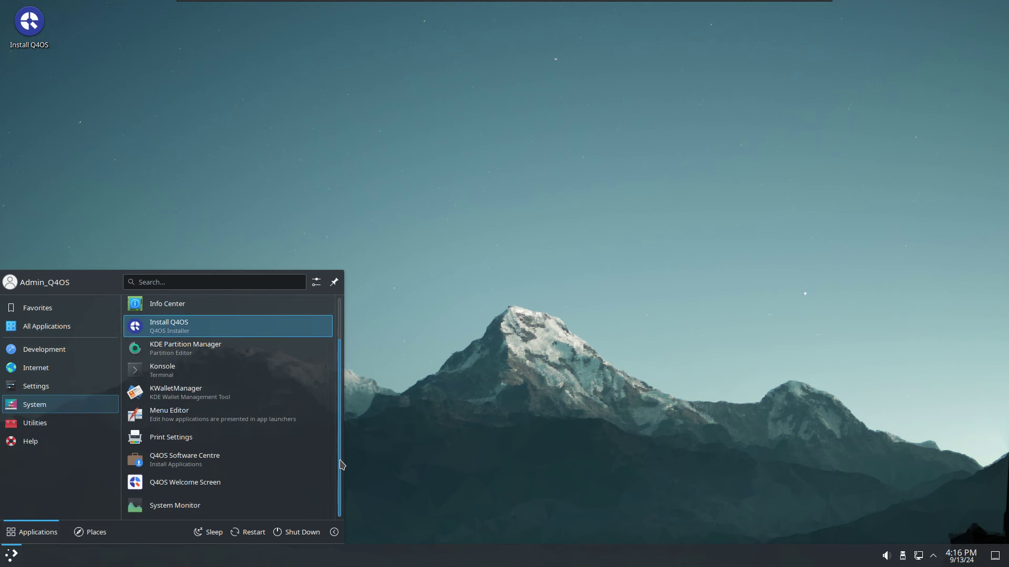
click(216, 506)
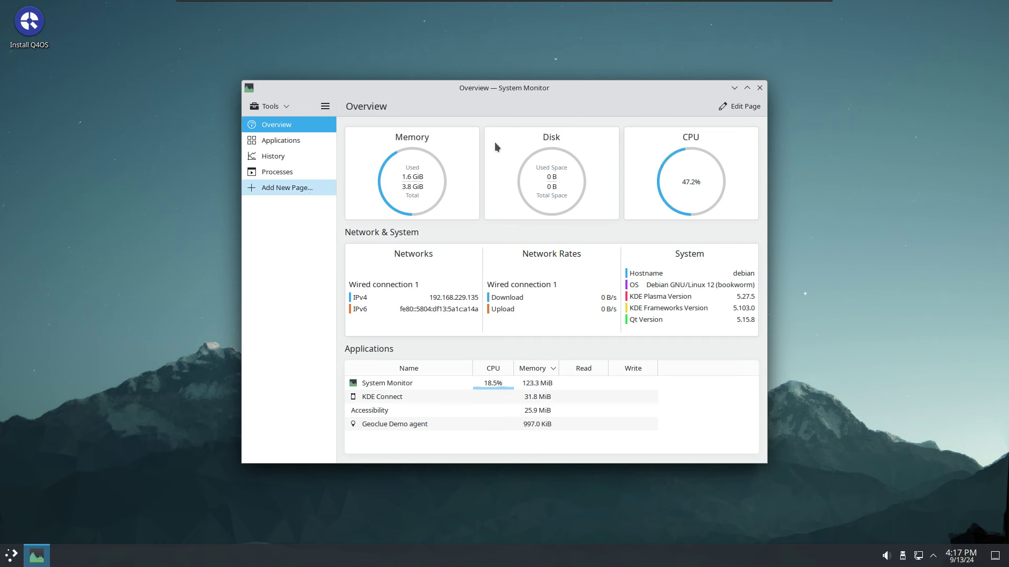
click(759, 88)
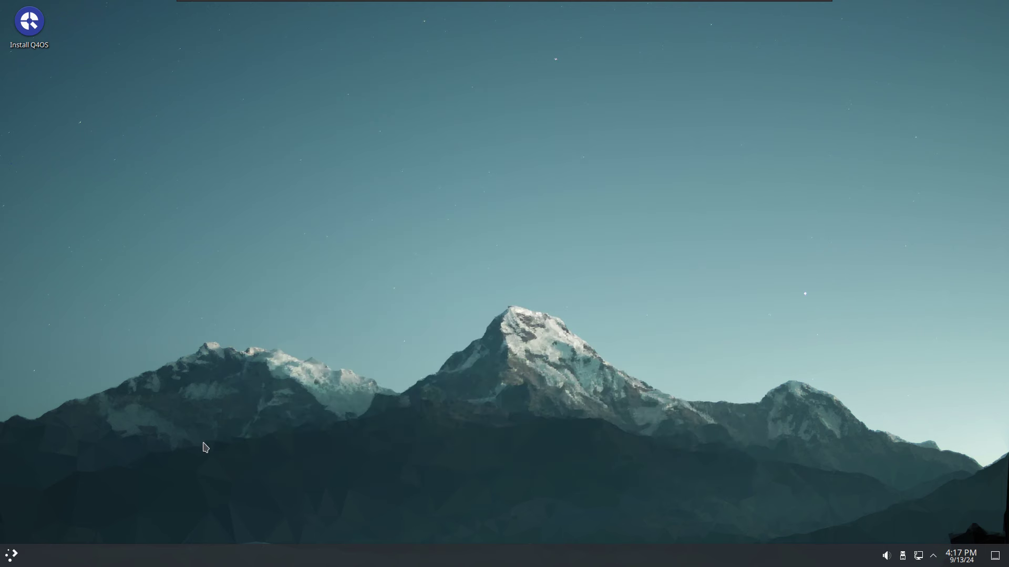
Search the application launcher for "discover" and clear the search text.
click(11, 557)
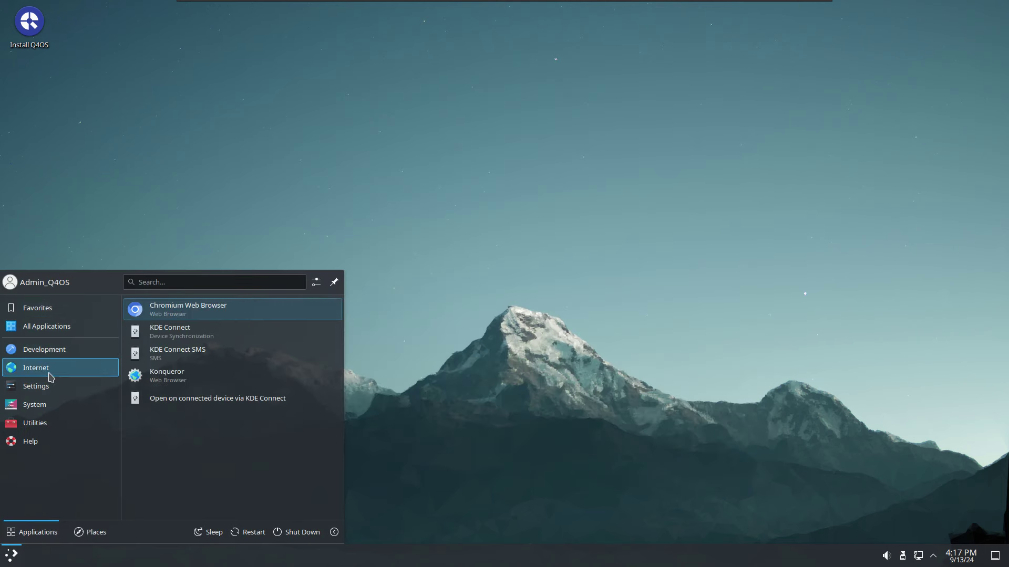
mouse_move(58, 330)
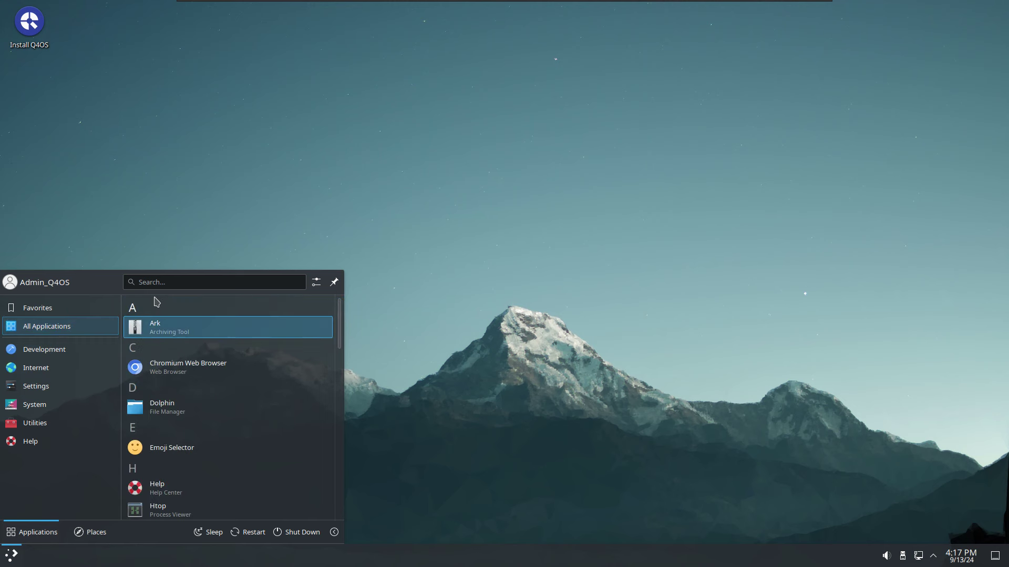
click(139, 282)
text(disc)
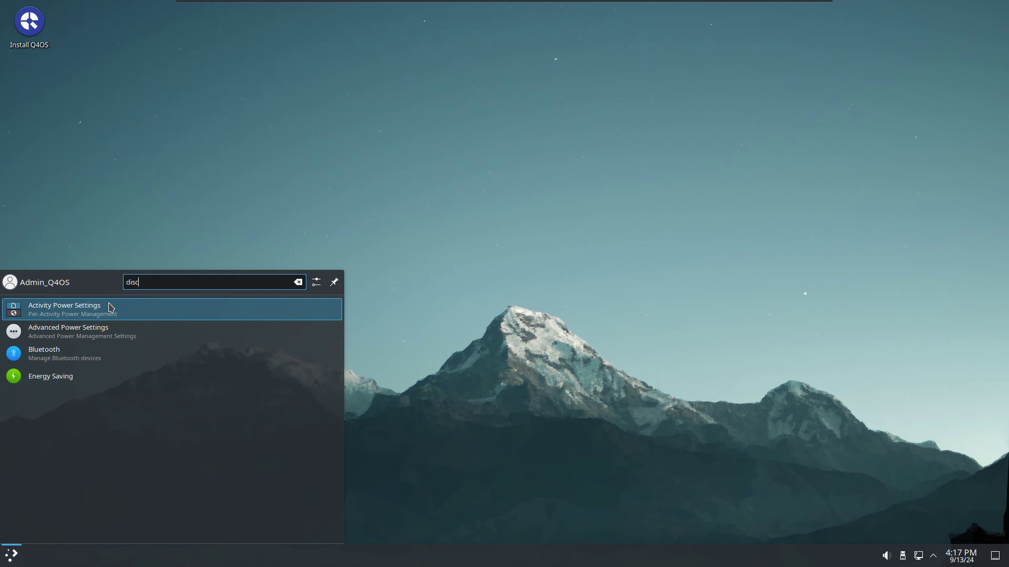
text(o)
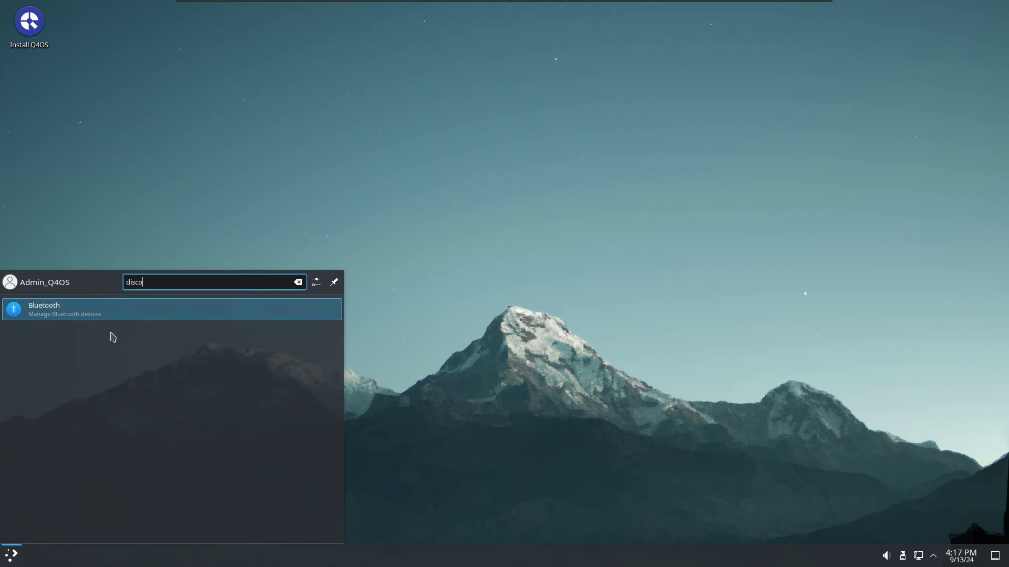
text(ve)
key(BackSpace)
key(BackSpace)
key(BackSpace)
key(BackSpace)
key(BackSpace)
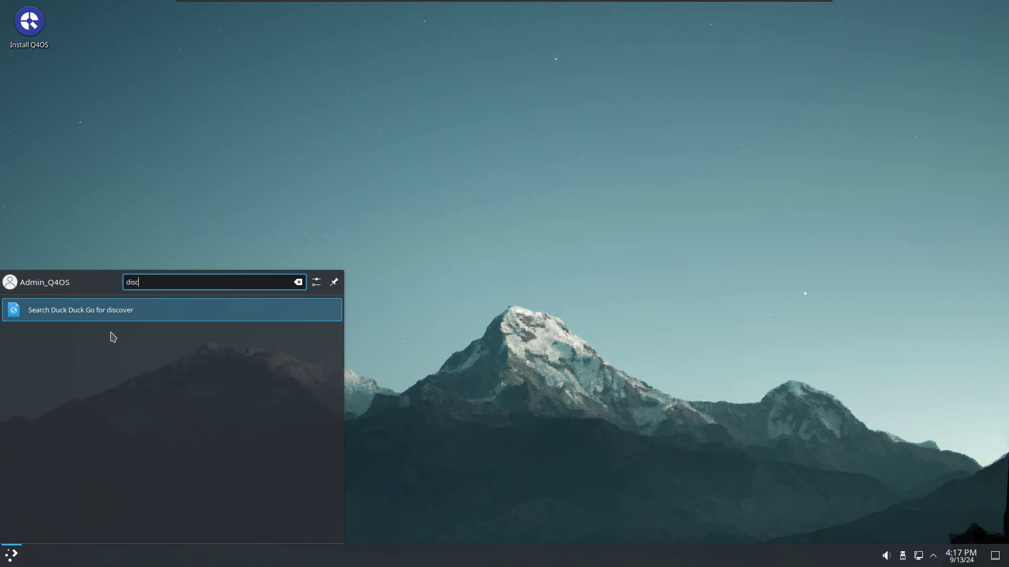
key(BackSpace)
key(BackSpace)
Search the launcher for "softwar", open Q4OS Software Centre and dismiss its information message.
text(sof)
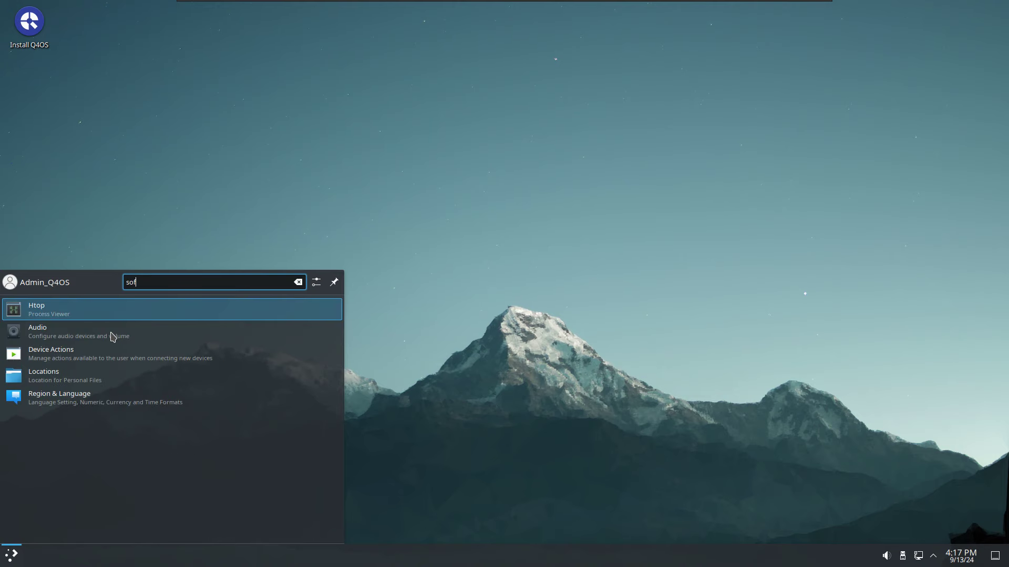
text(twar)
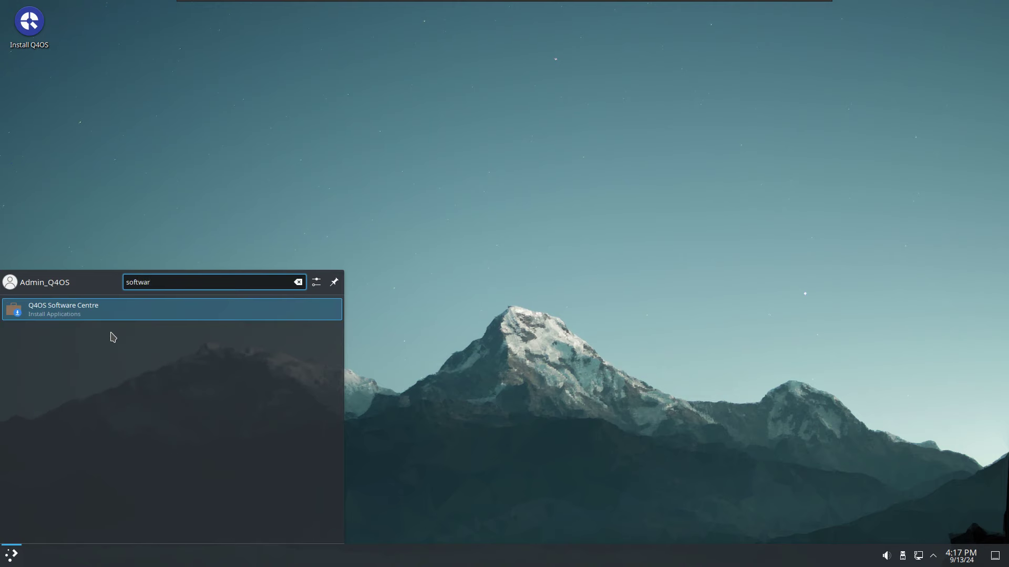
click(52, 315)
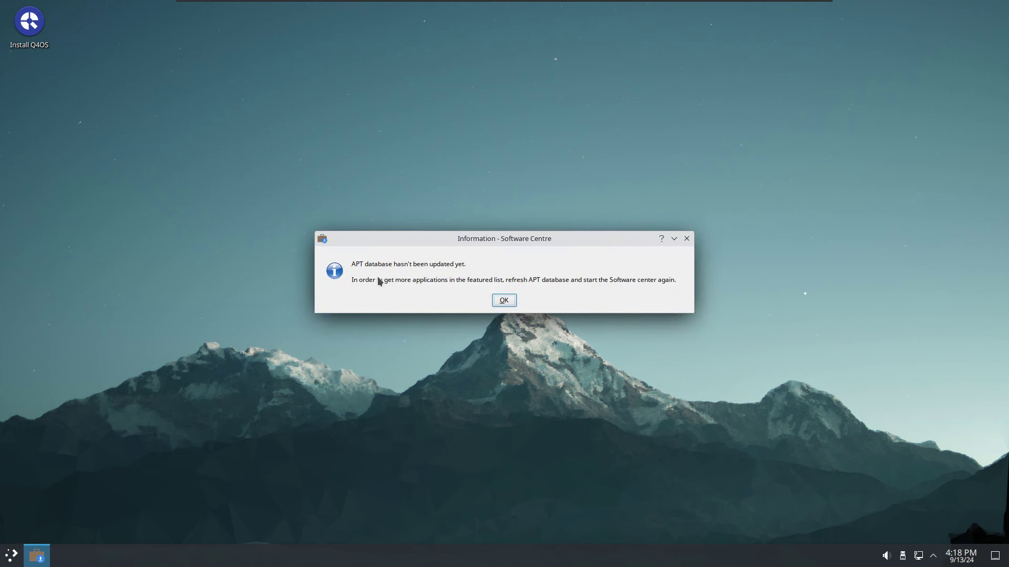
click(506, 300)
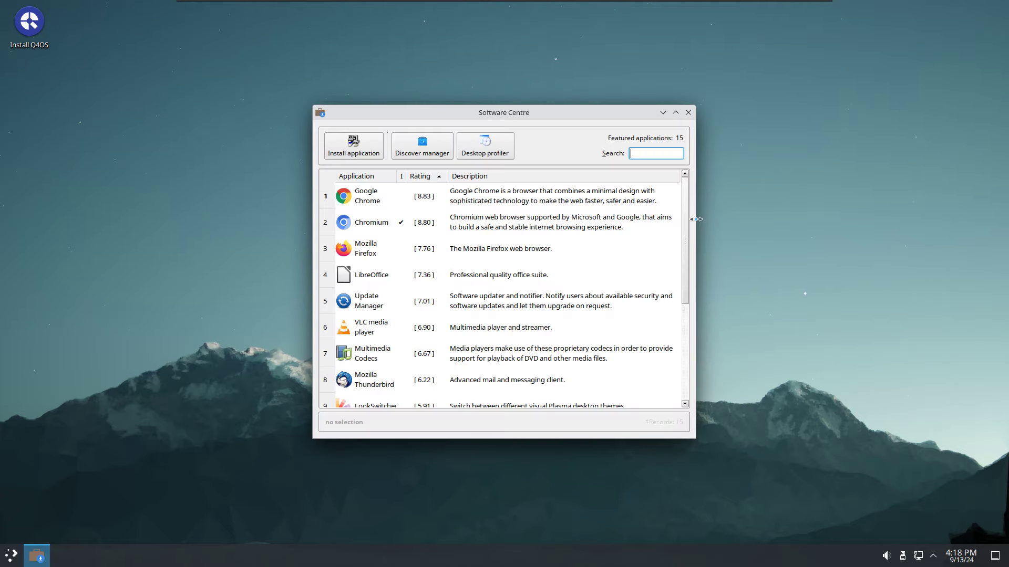
Look through the list of featured applications in the Software Centre and close it.
drag(686, 215, 686, 323)
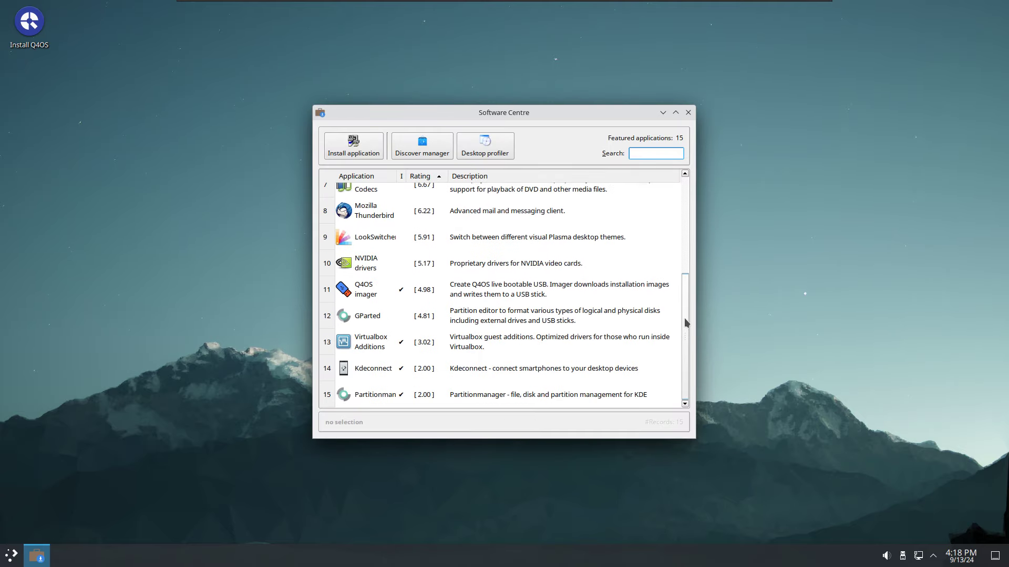
click(686, 257)
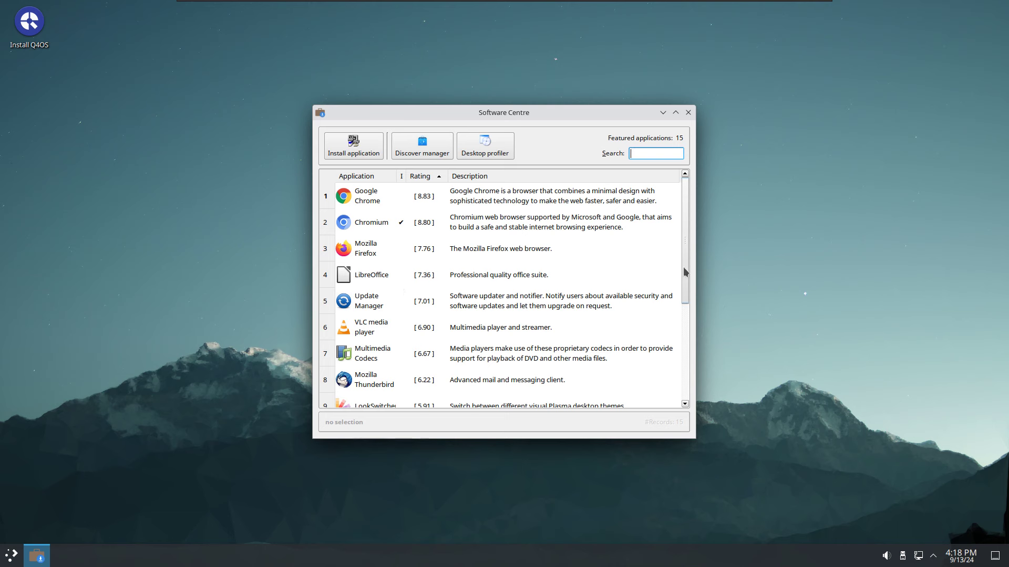
drag(685, 267, 687, 328)
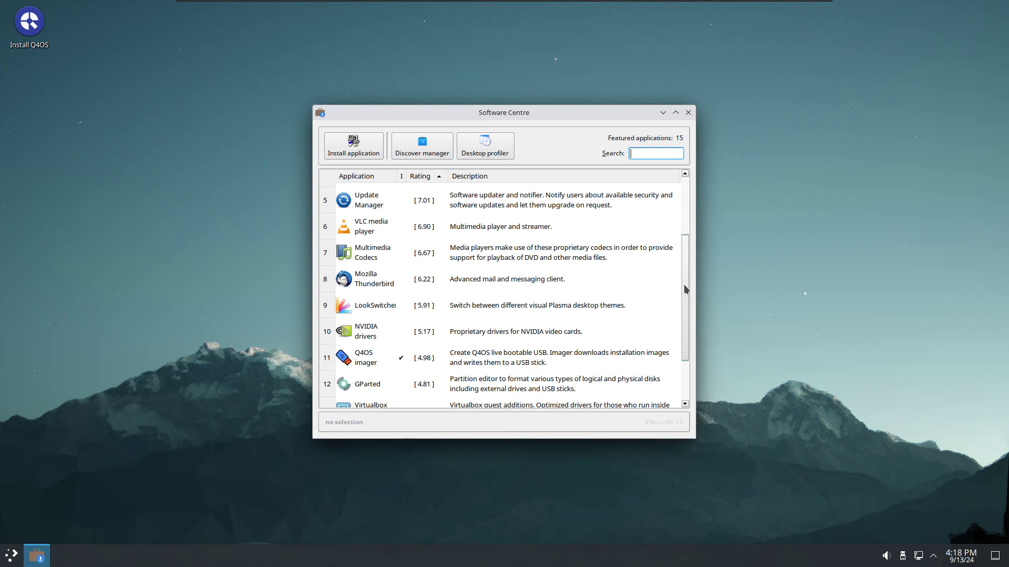
drag(683, 284, 688, 170)
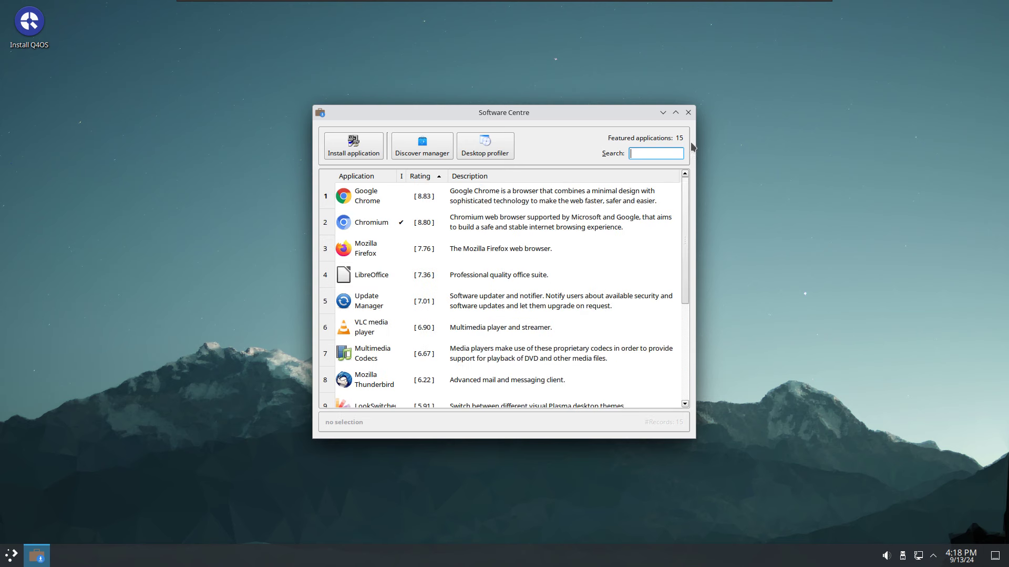
click(687, 113)
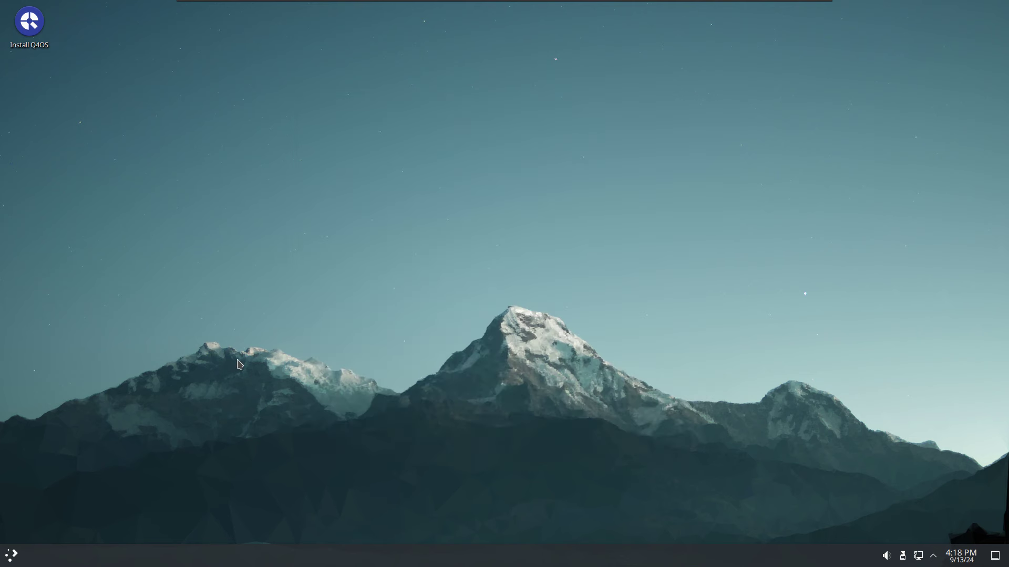
Open the Dolphin file manager from the launcher's favorites, examine the folders in Home, and close it.
click(12, 555)
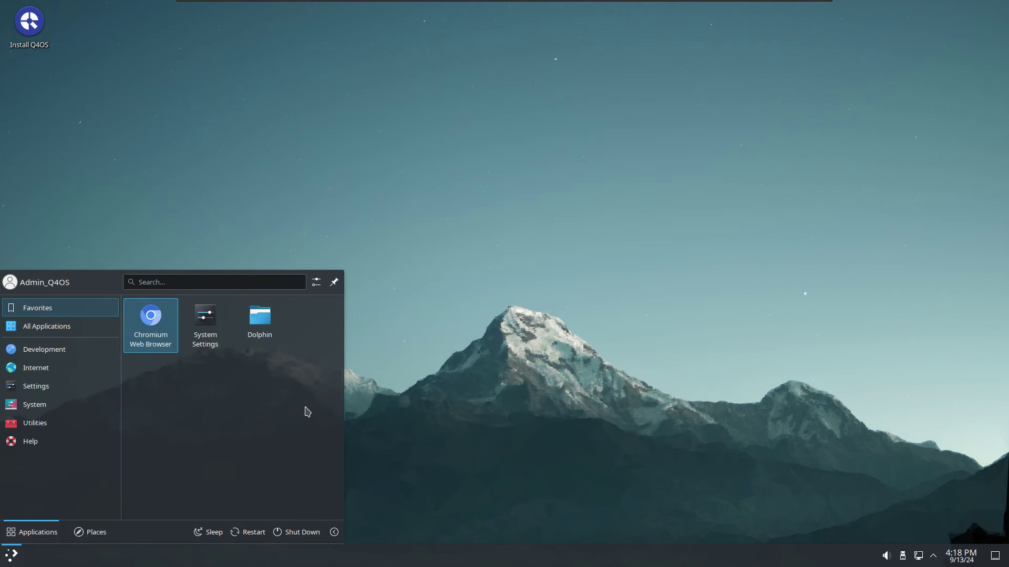
click(267, 327)
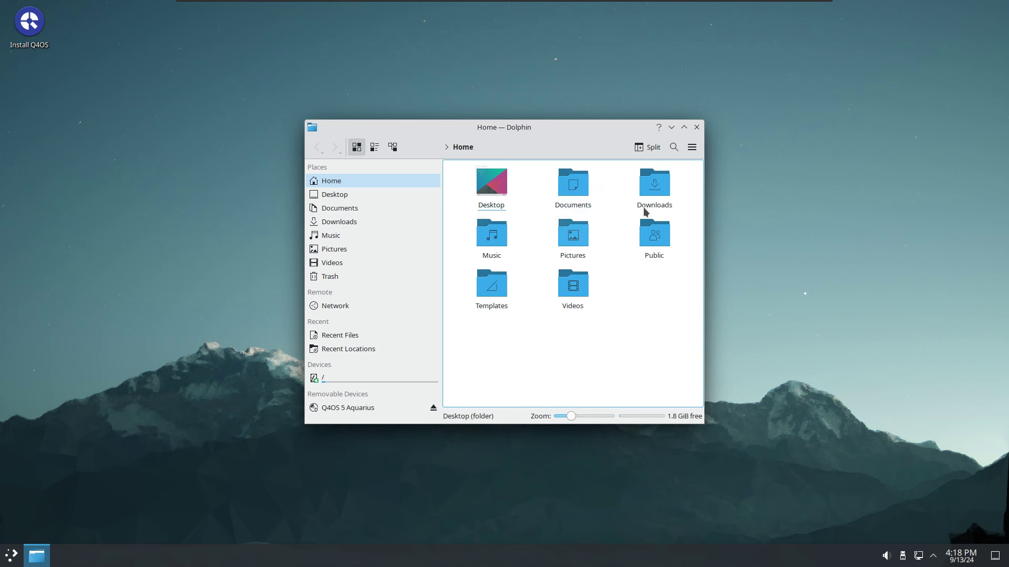
click(697, 129)
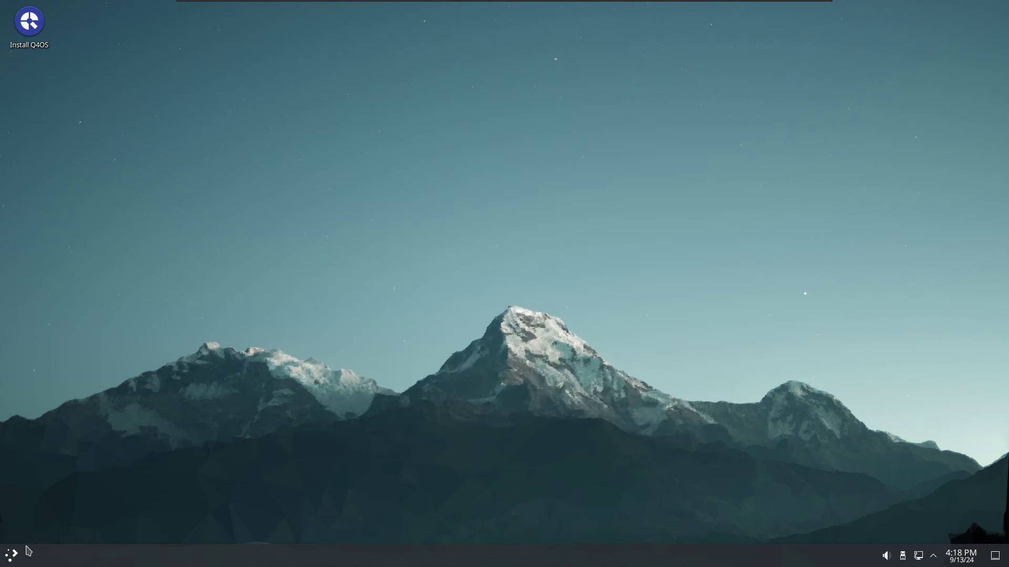
Browse the application launcher's Utilities and Internet categories and launch Chromium Web Browser.
click(12, 556)
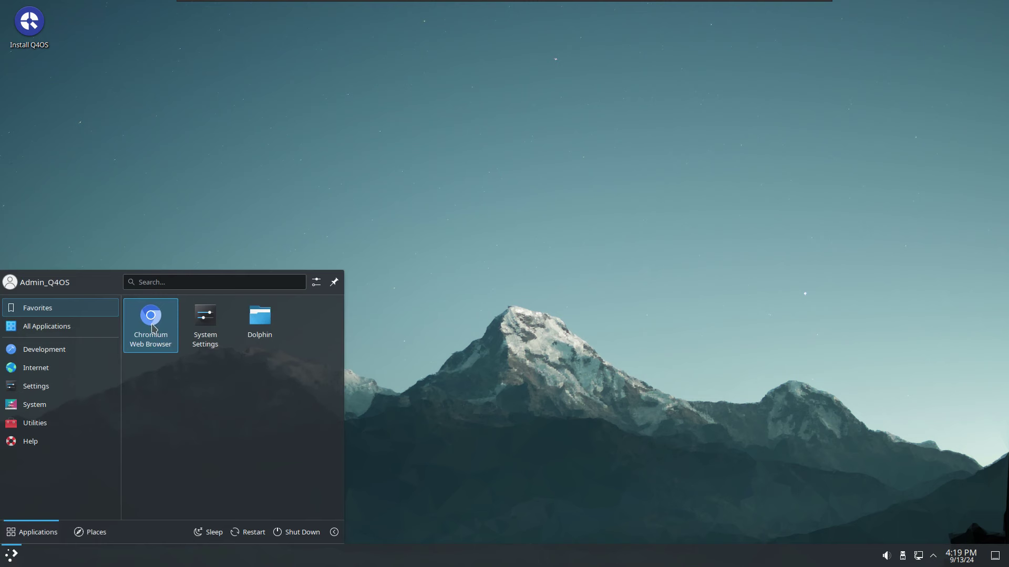
mouse_move(57, 430)
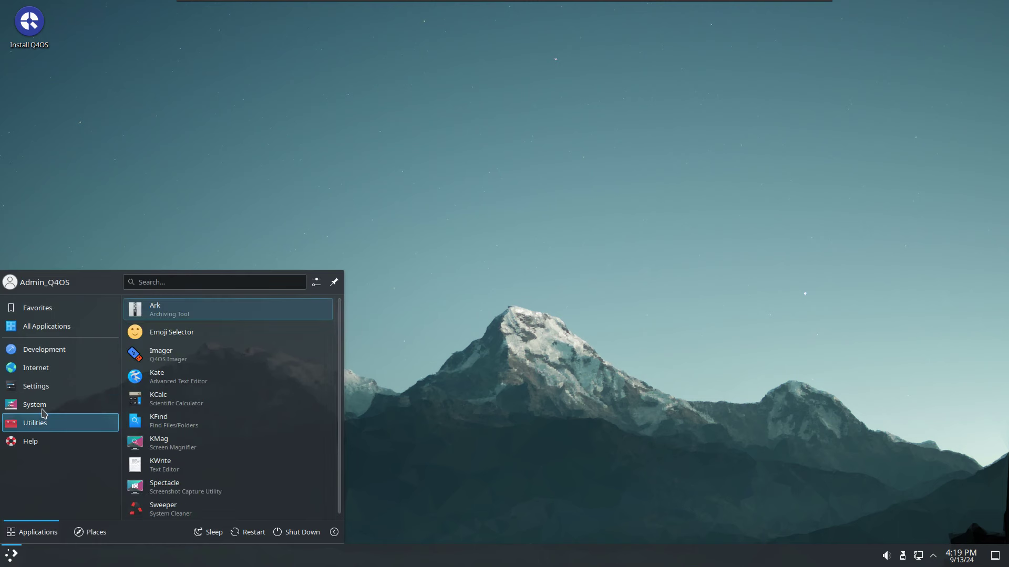
mouse_move(37, 374)
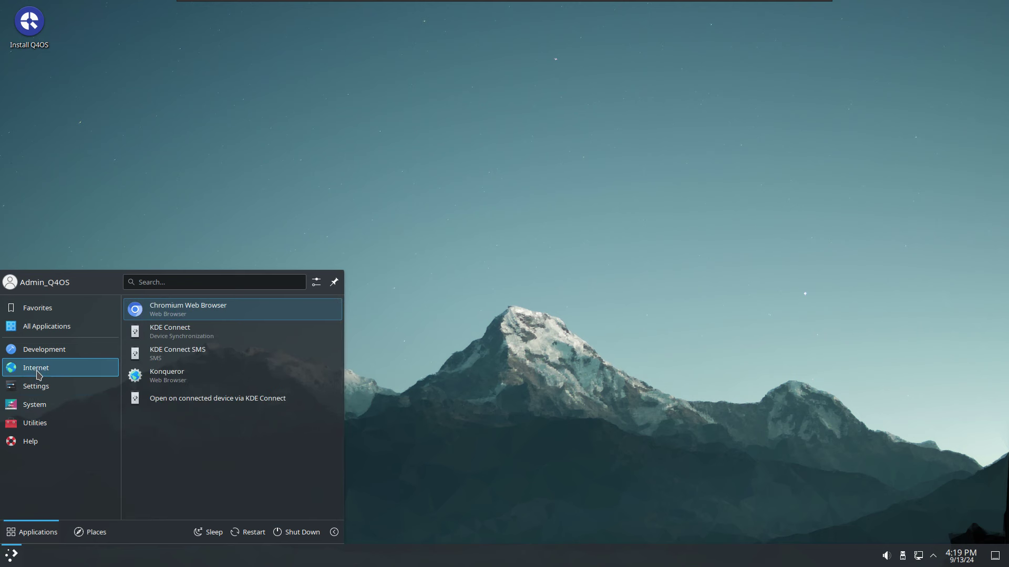
click(178, 311)
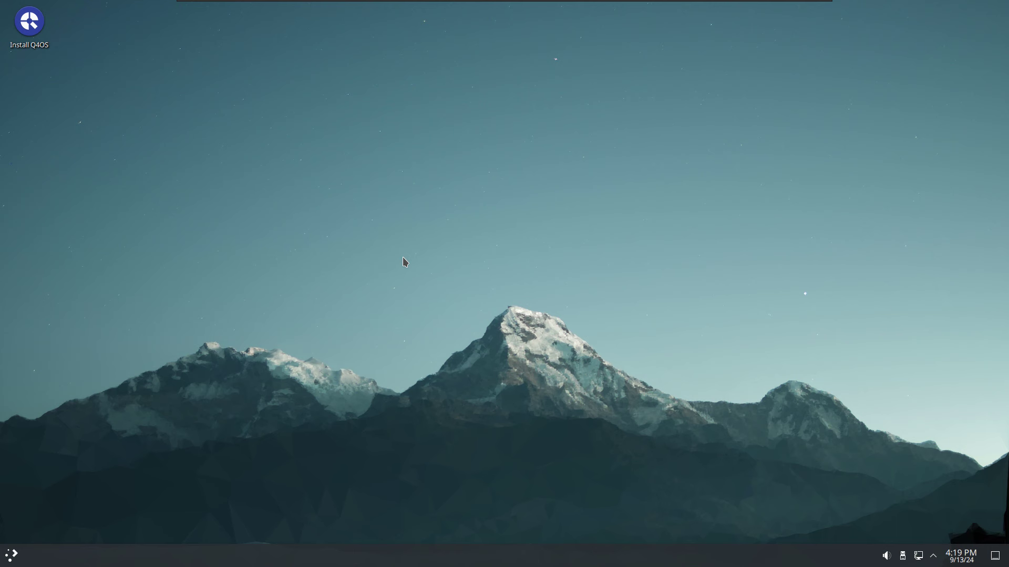
click(15, 561)
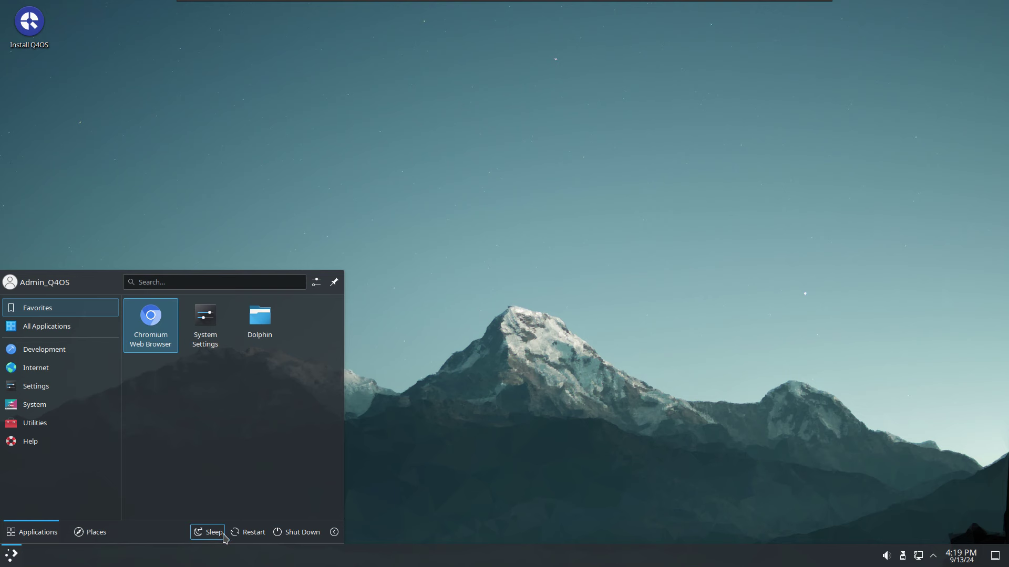
key(Return)
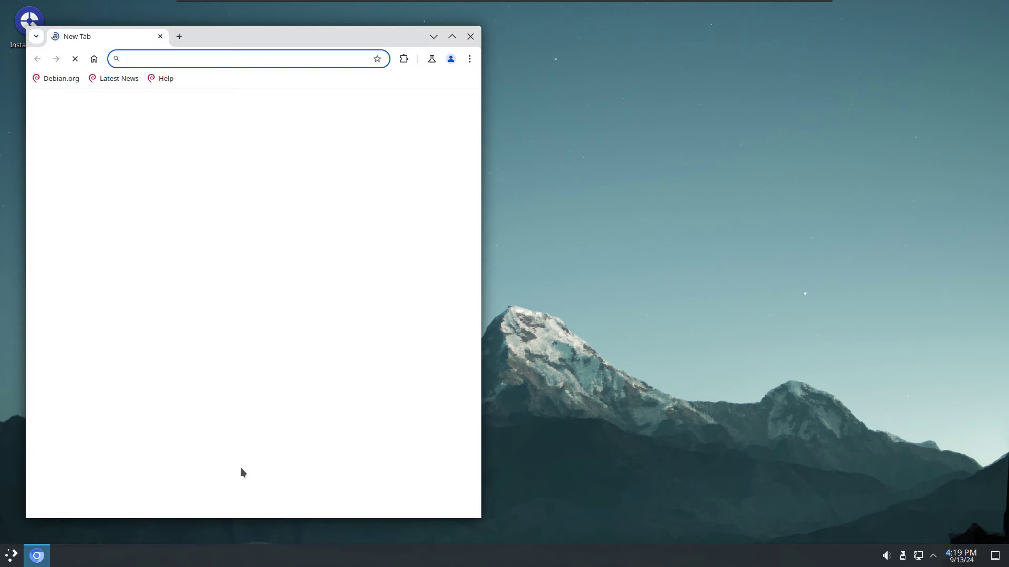
Open Chromium's settings, check the browser version on the About Chromium page, and close the browser.
click(469, 59)
click(355, 410)
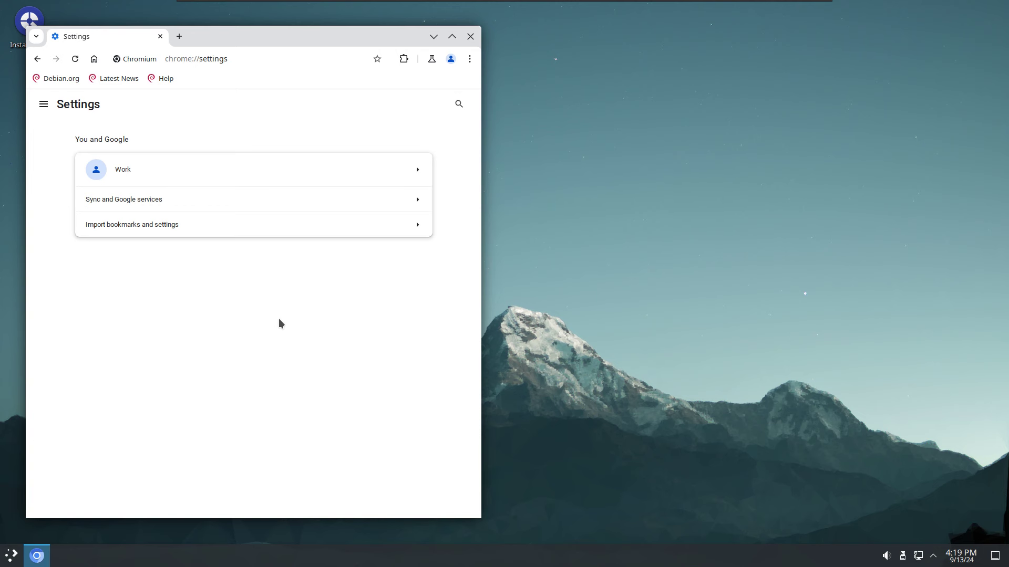
click(469, 59)
click(354, 391)
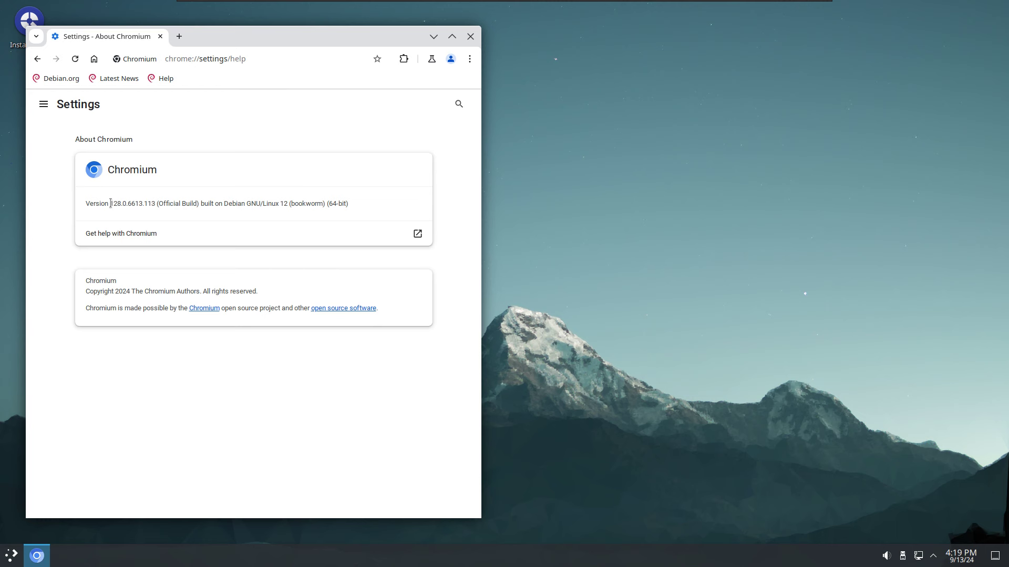
drag(110, 203, 155, 204)
click(470, 38)
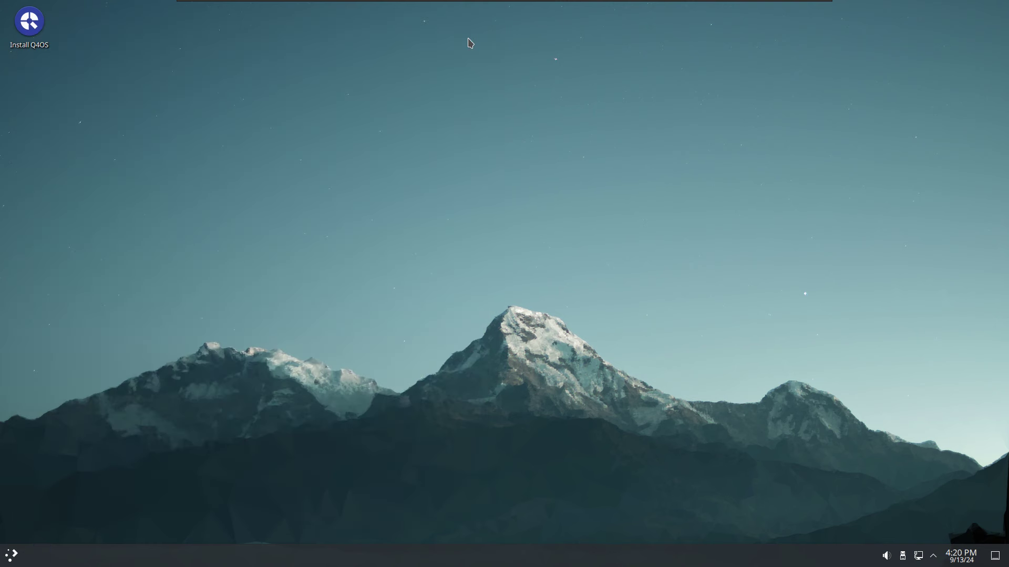
View the General page of Application Launcher Settings, close it, and look through the launcher's Settings category.
click(12, 555)
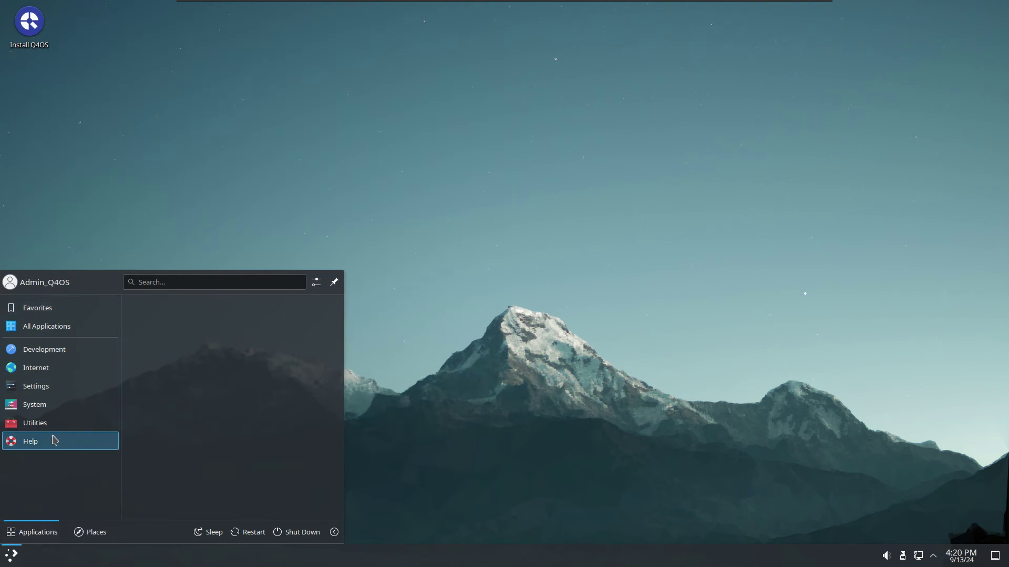
click(153, 282)
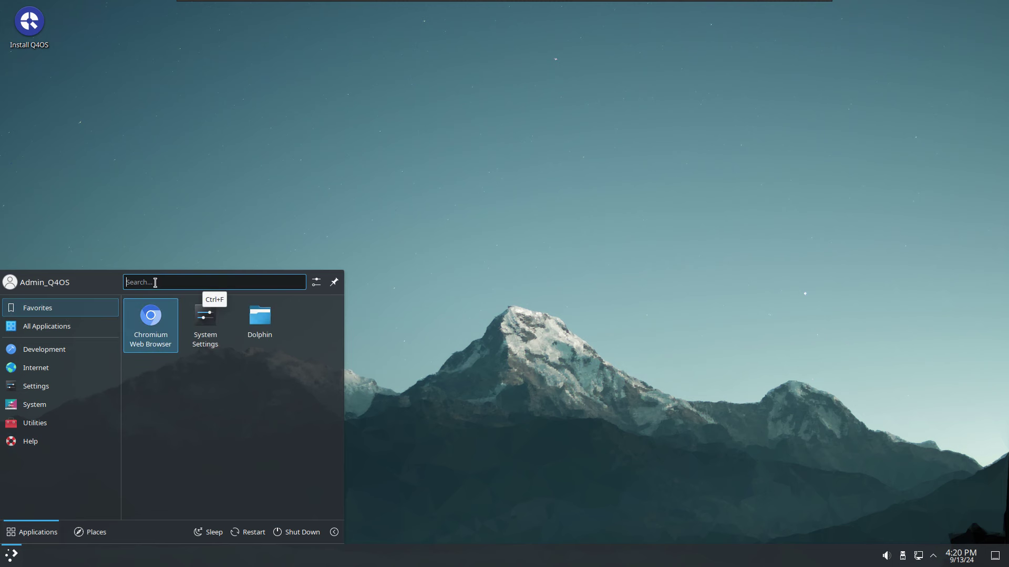
click(315, 282)
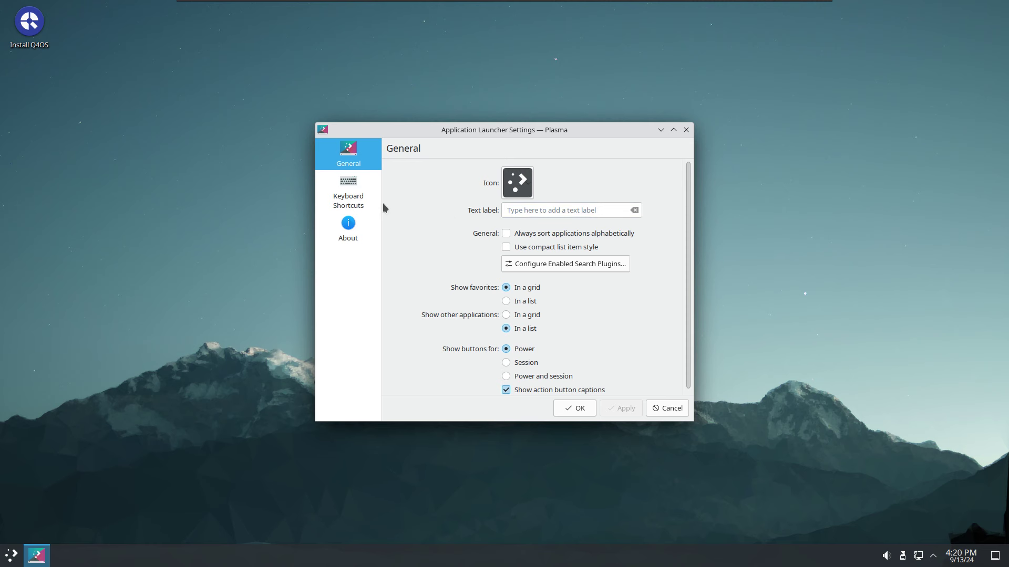
click(685, 130)
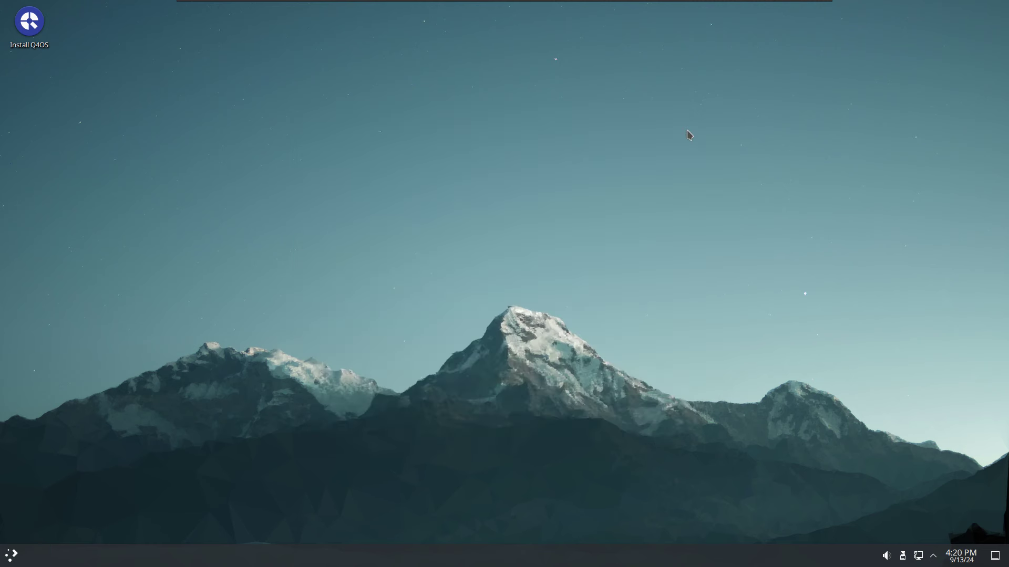
click(11, 555)
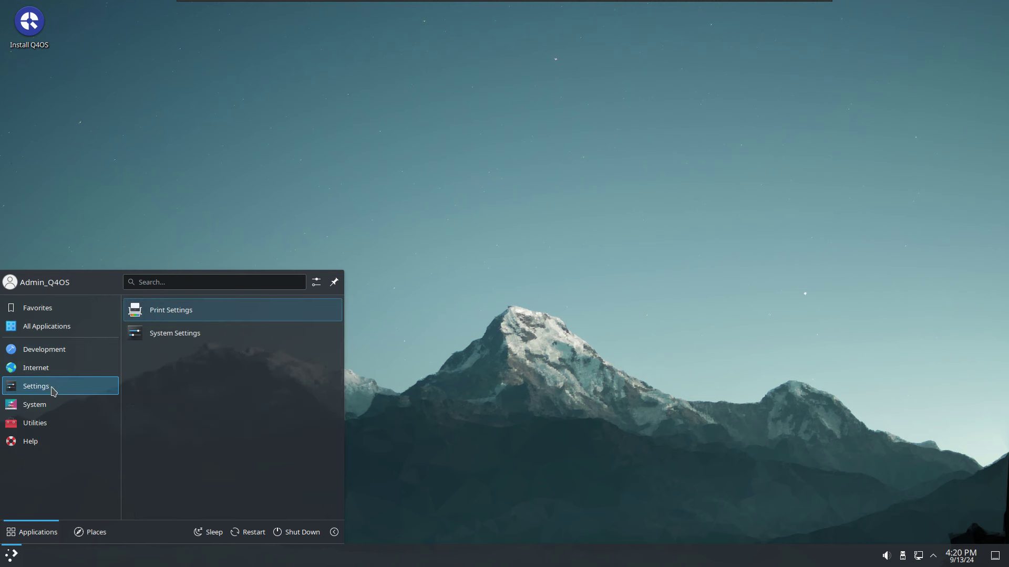
click(448, 351)
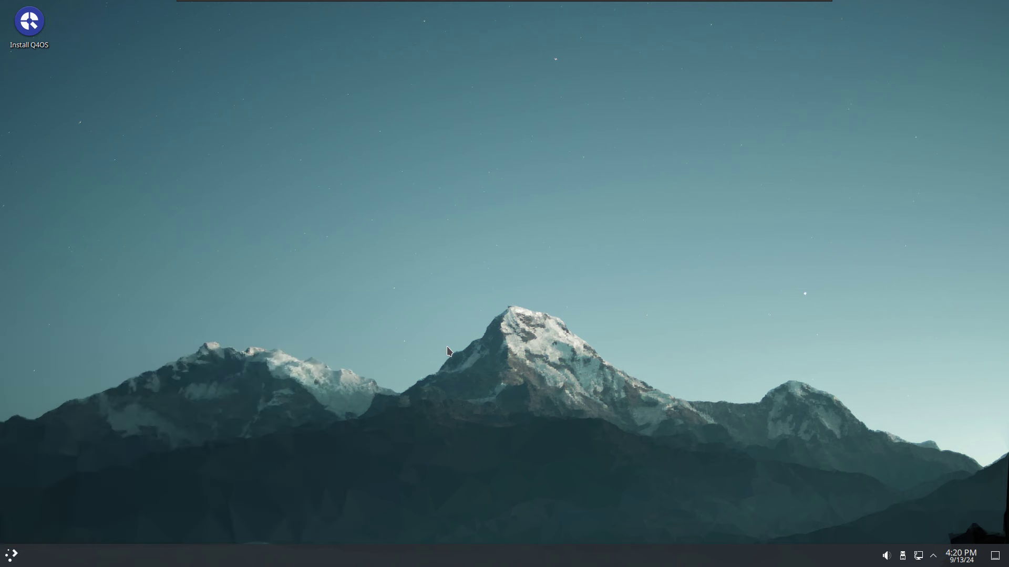
Open Dolphin from the launcher's favorites and move its window to the upper-right area of the desktop.
click(12, 558)
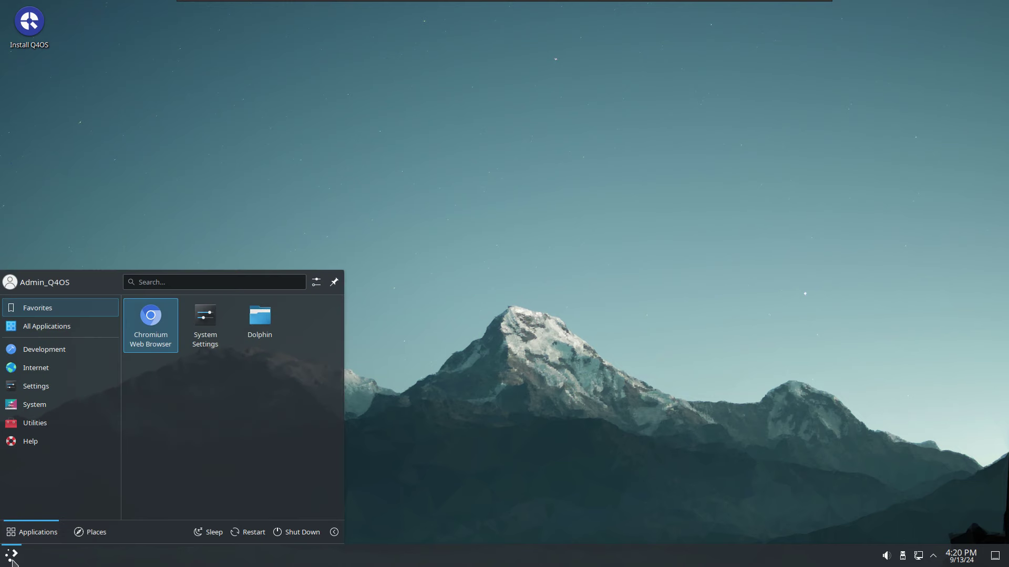
click(265, 328)
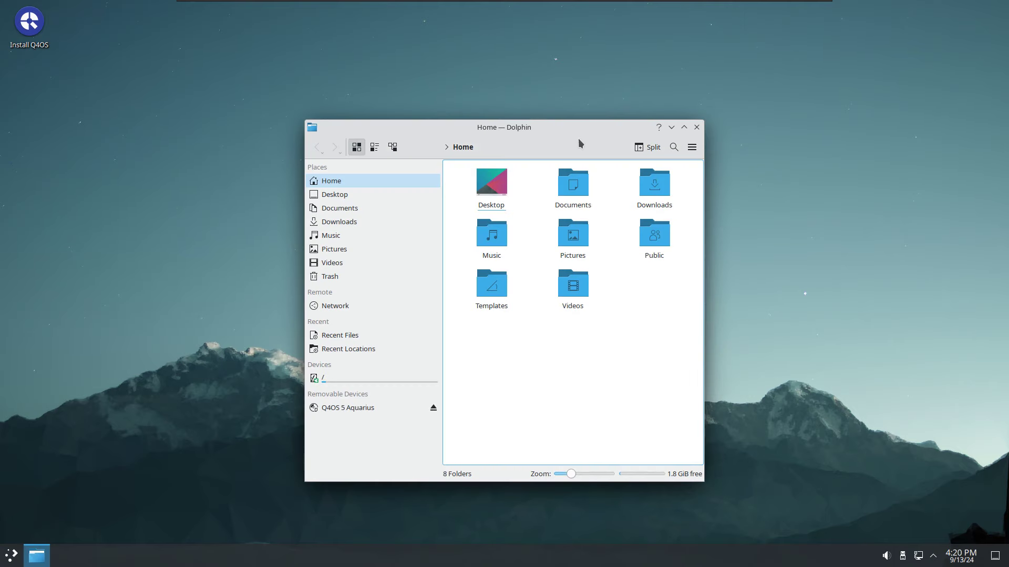
drag(596, 129, 813, 62)
Open the application launcher alongside the Dolphin window.
click(10, 555)
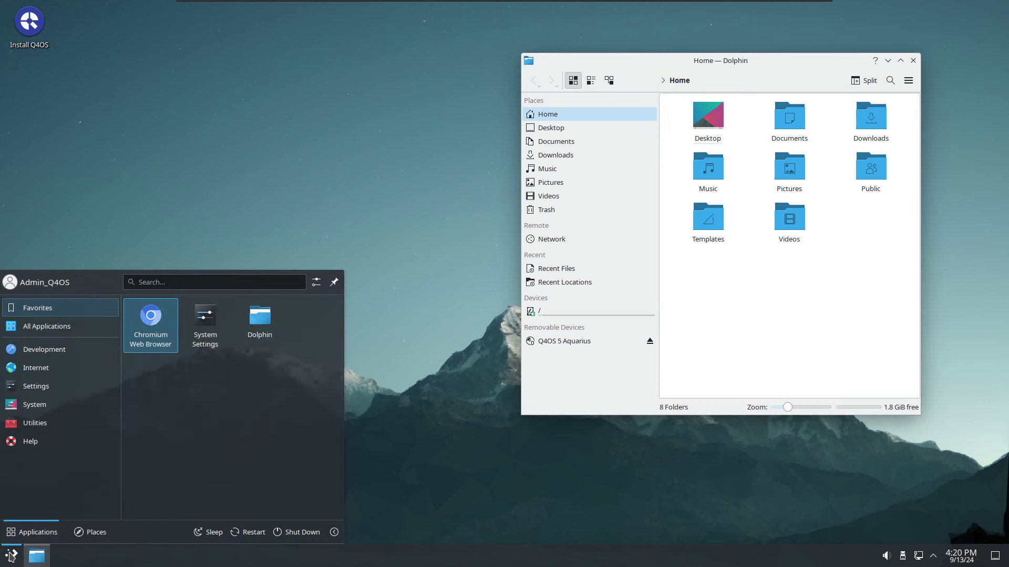